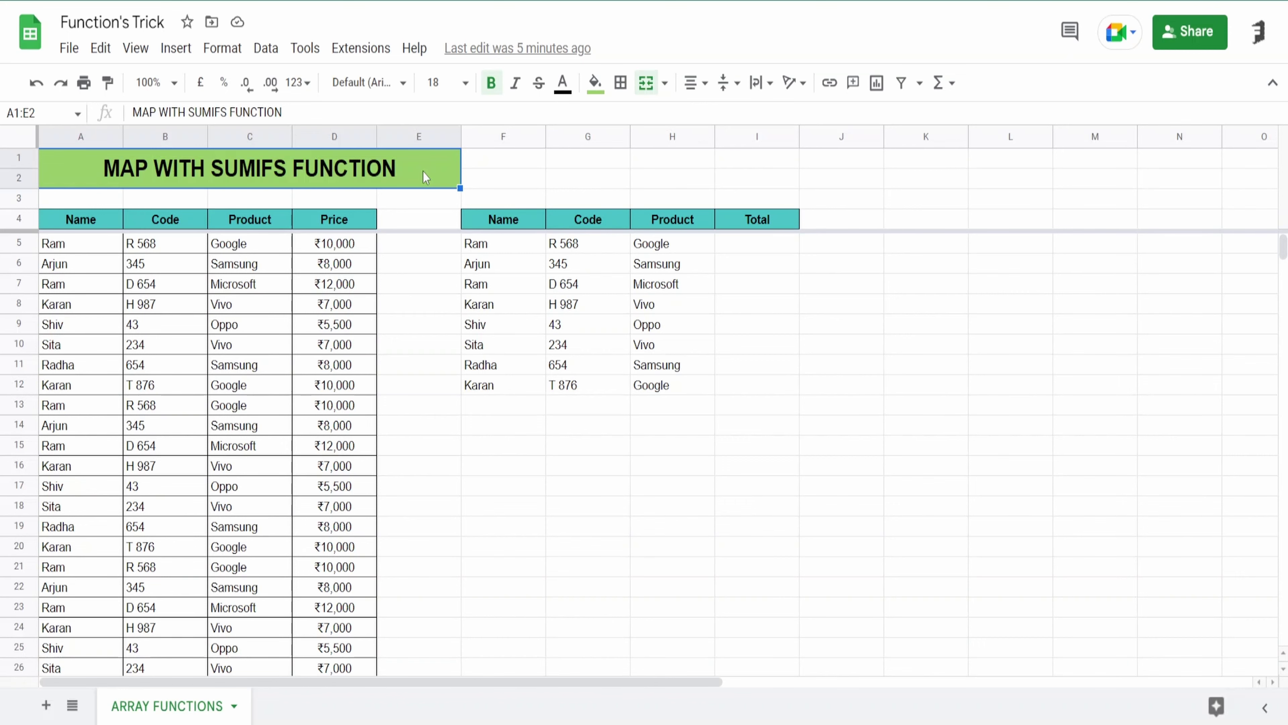
# Start a SUMIFS in J5 summing Price D5:D where Name A5:A matches F5.
pyautogui.click(862, 246)
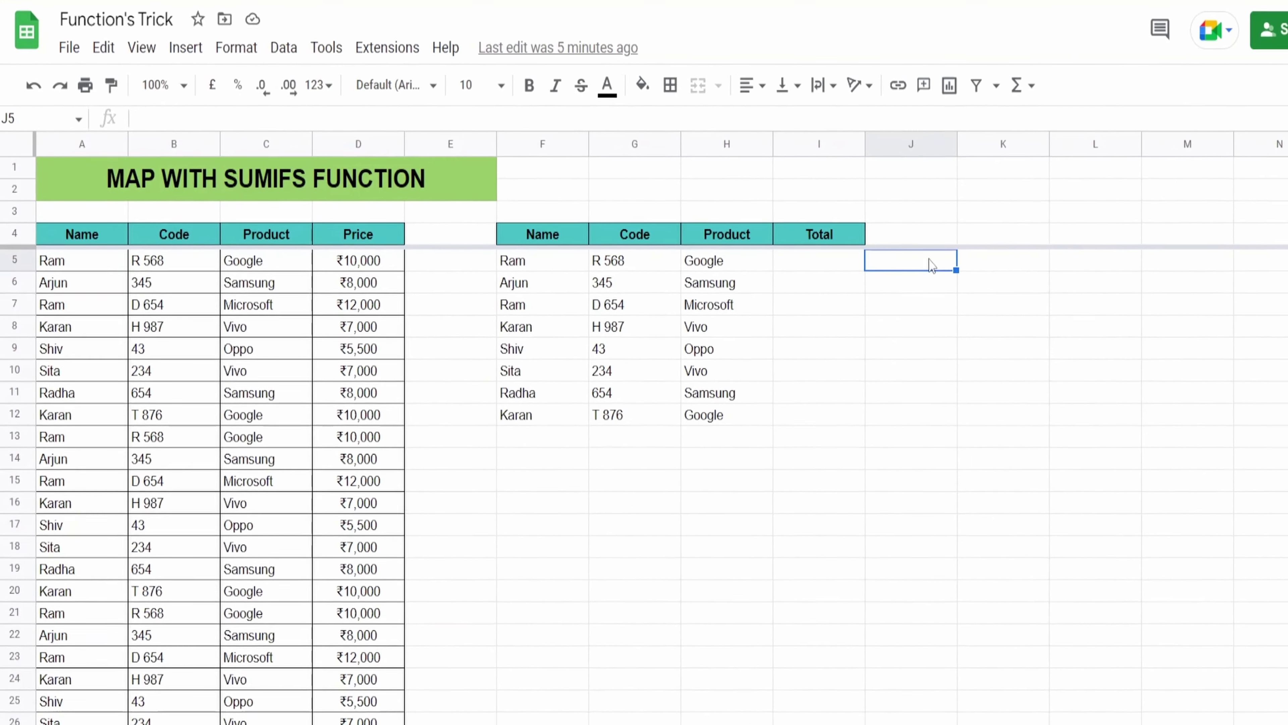
pyautogui.write('=')
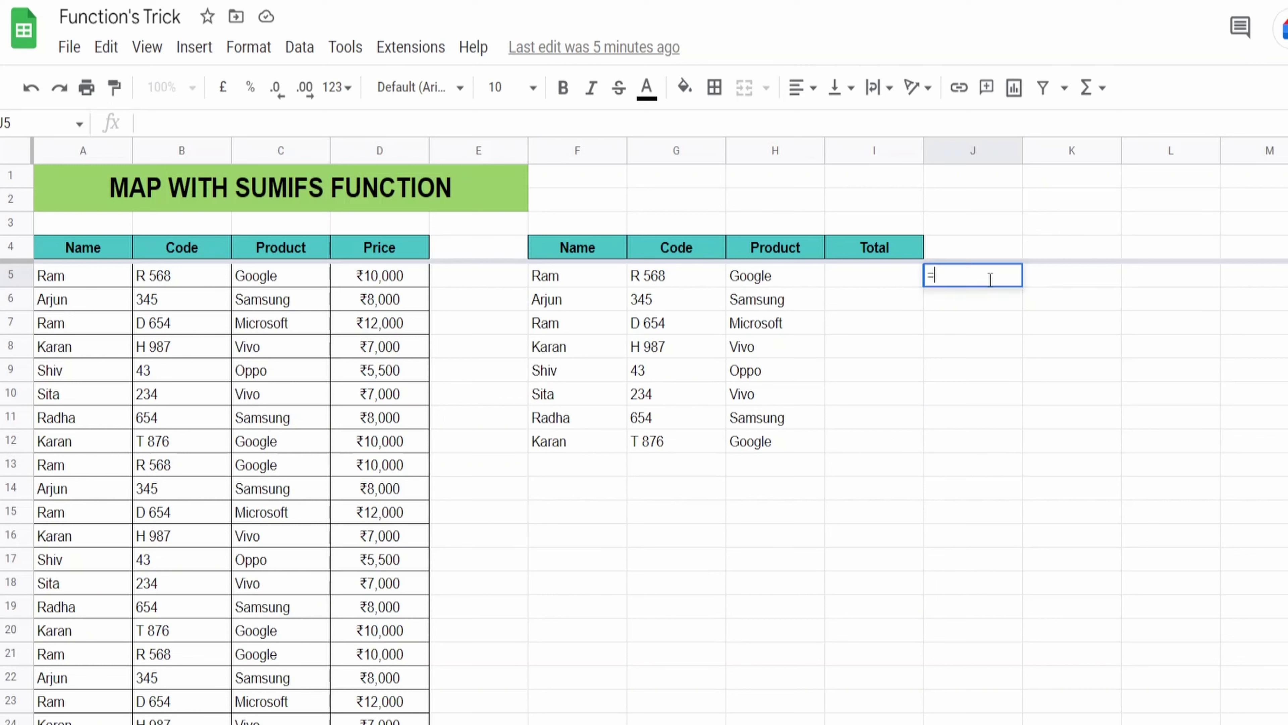
pyautogui.write('SUMI')
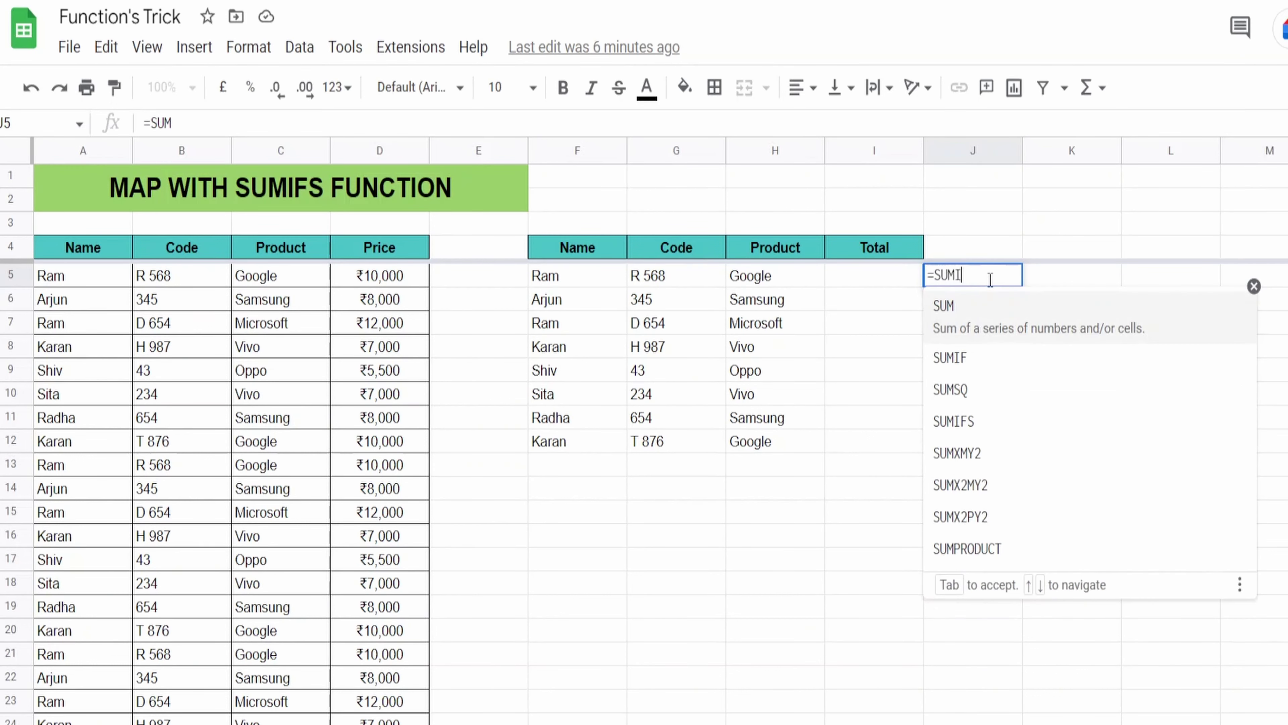
pyautogui.write('FS(')
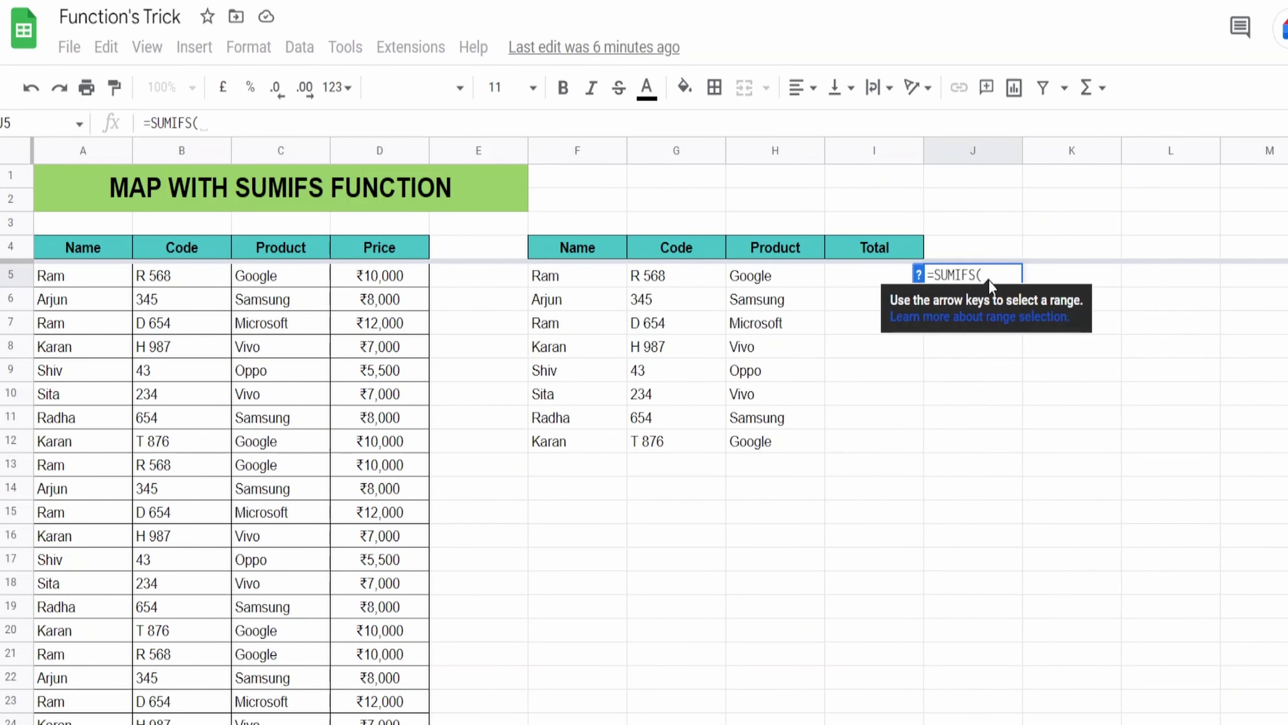
pyautogui.click(919, 275)
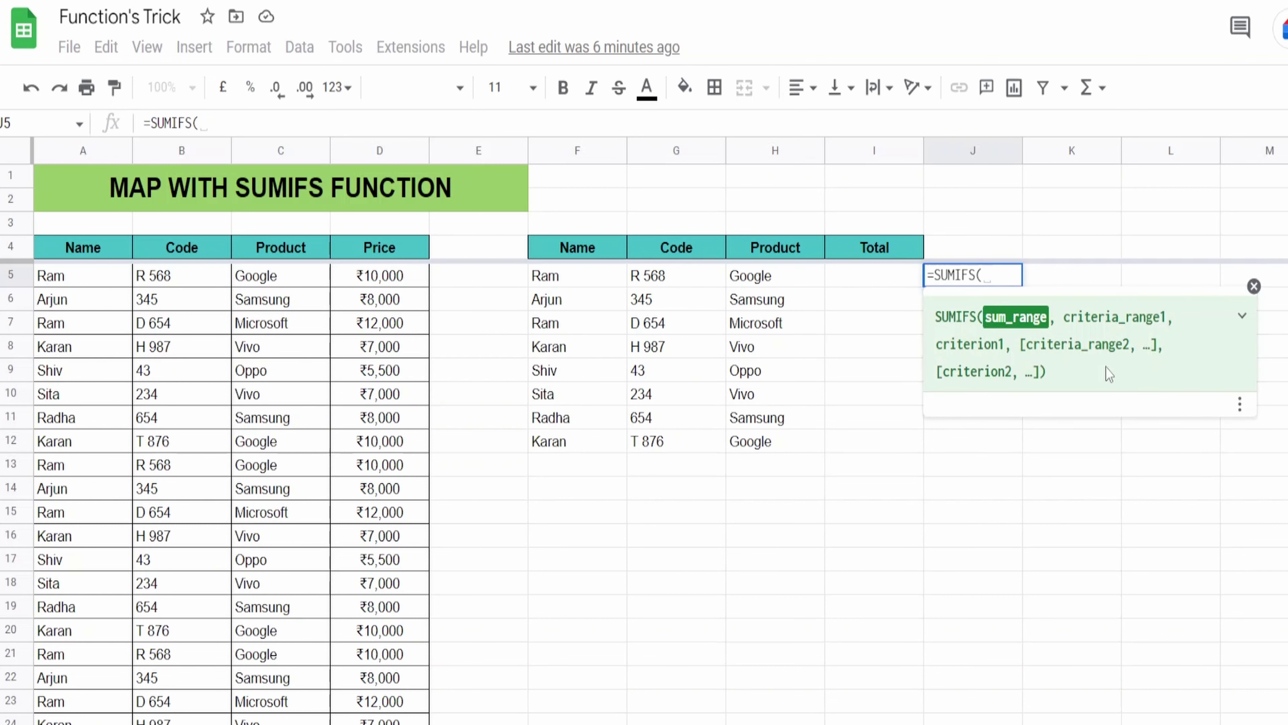
pyautogui.click(395, 283)
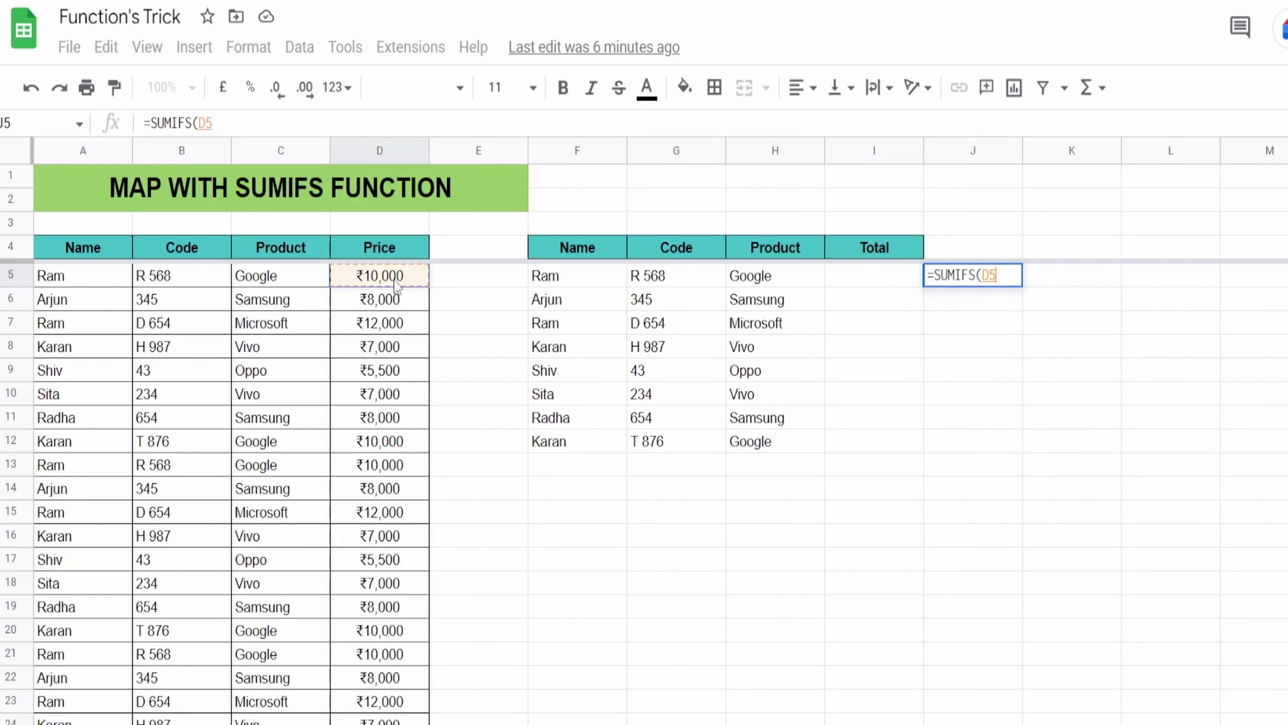
pyautogui.write(':D')
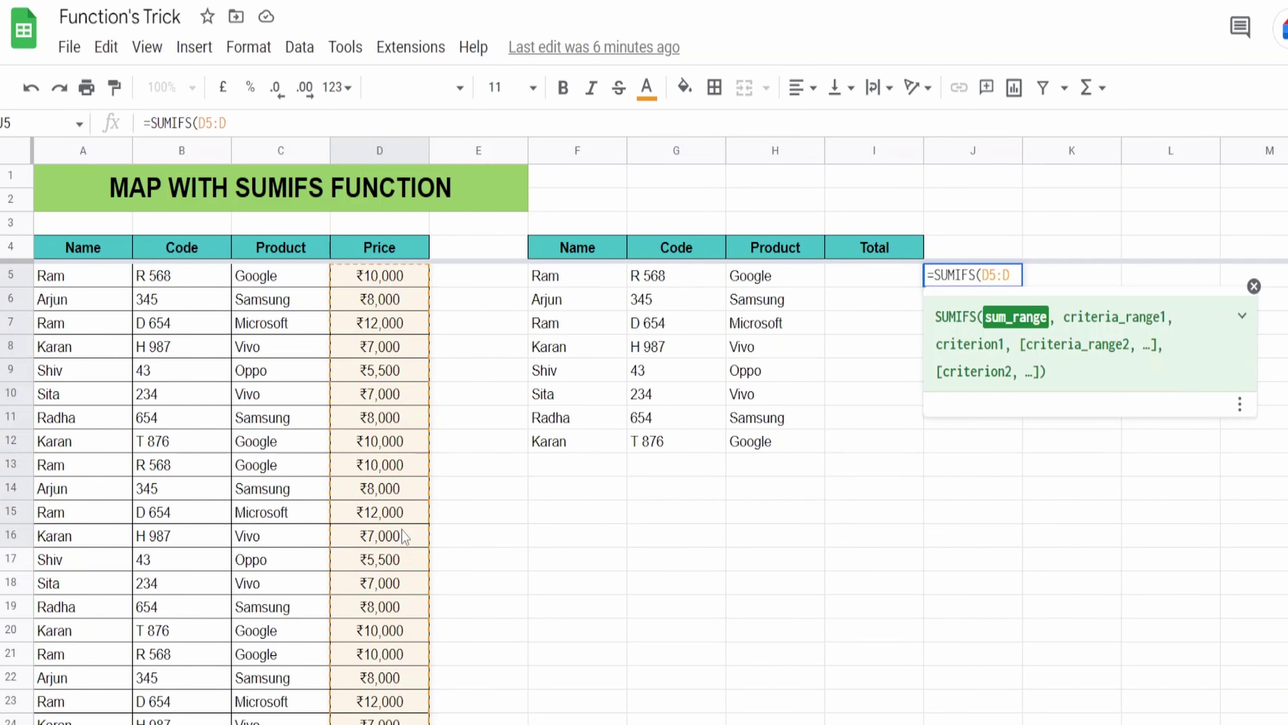
pyautogui.write(',')
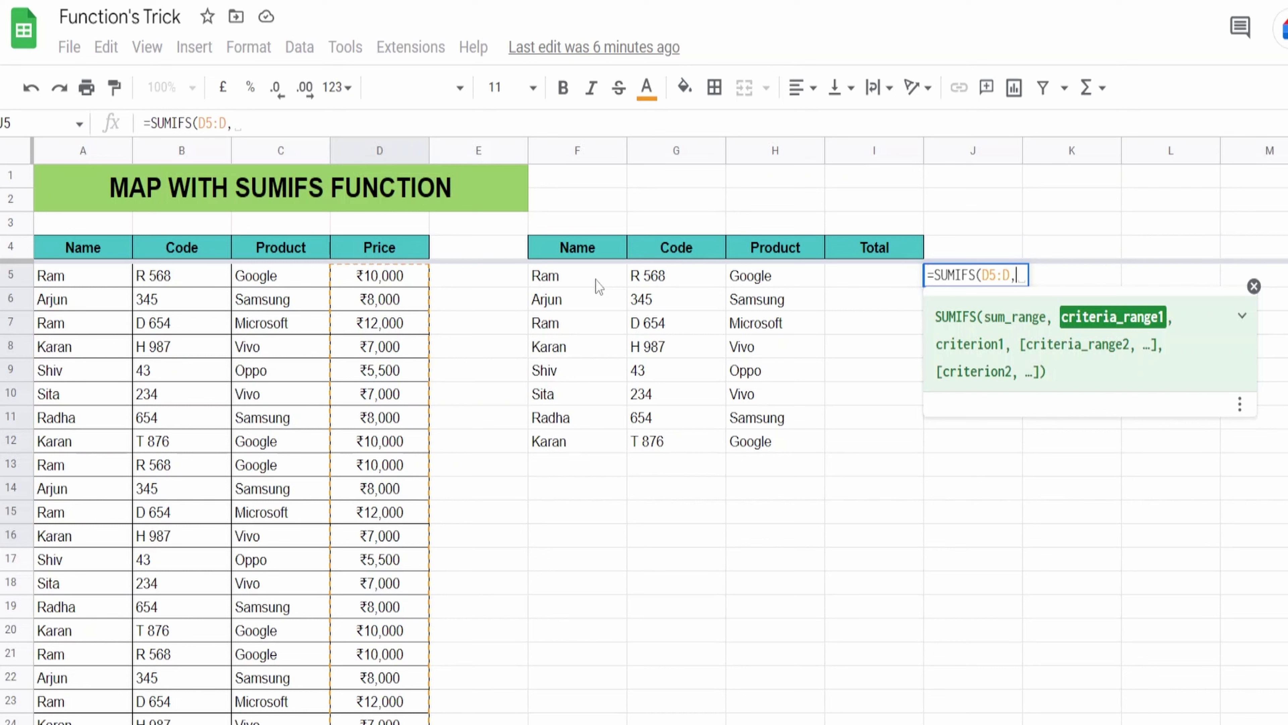
pyautogui.moveTo(93, 287); pyautogui.dragTo(91, 550)
pyautogui.press('BackSpace')
pyautogui.press('BackSpace')
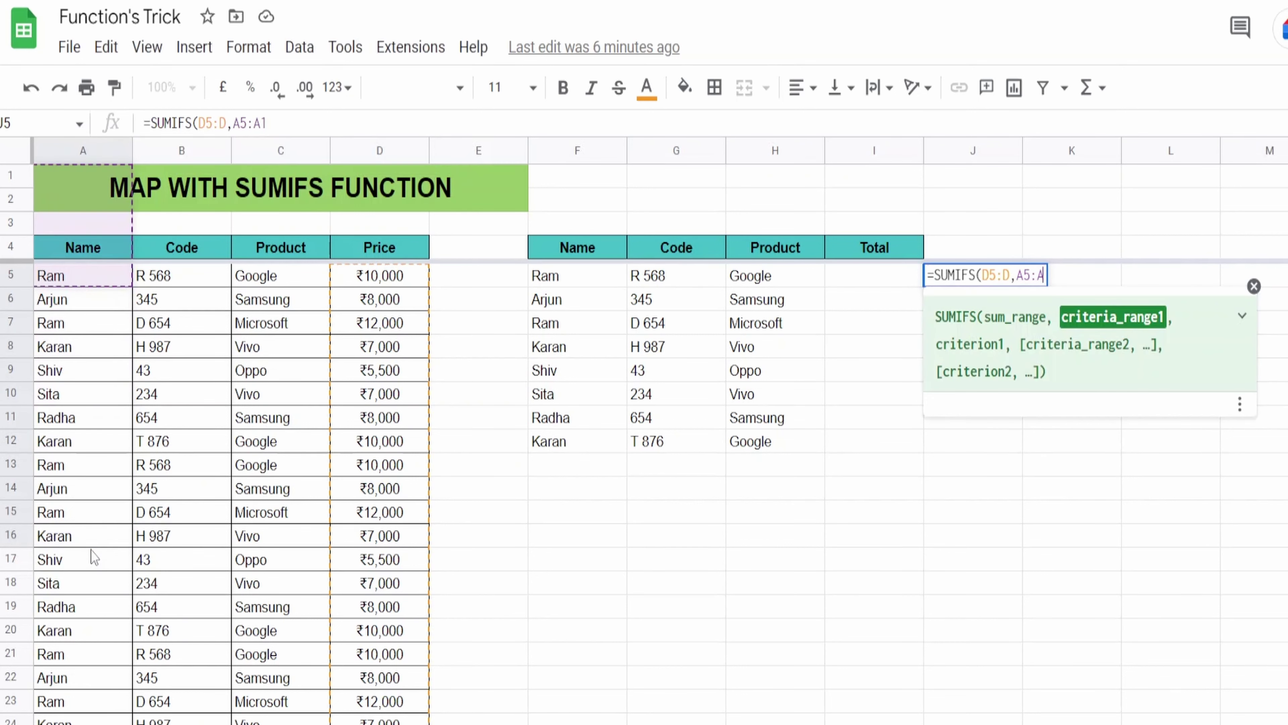
pyautogui.write(',')
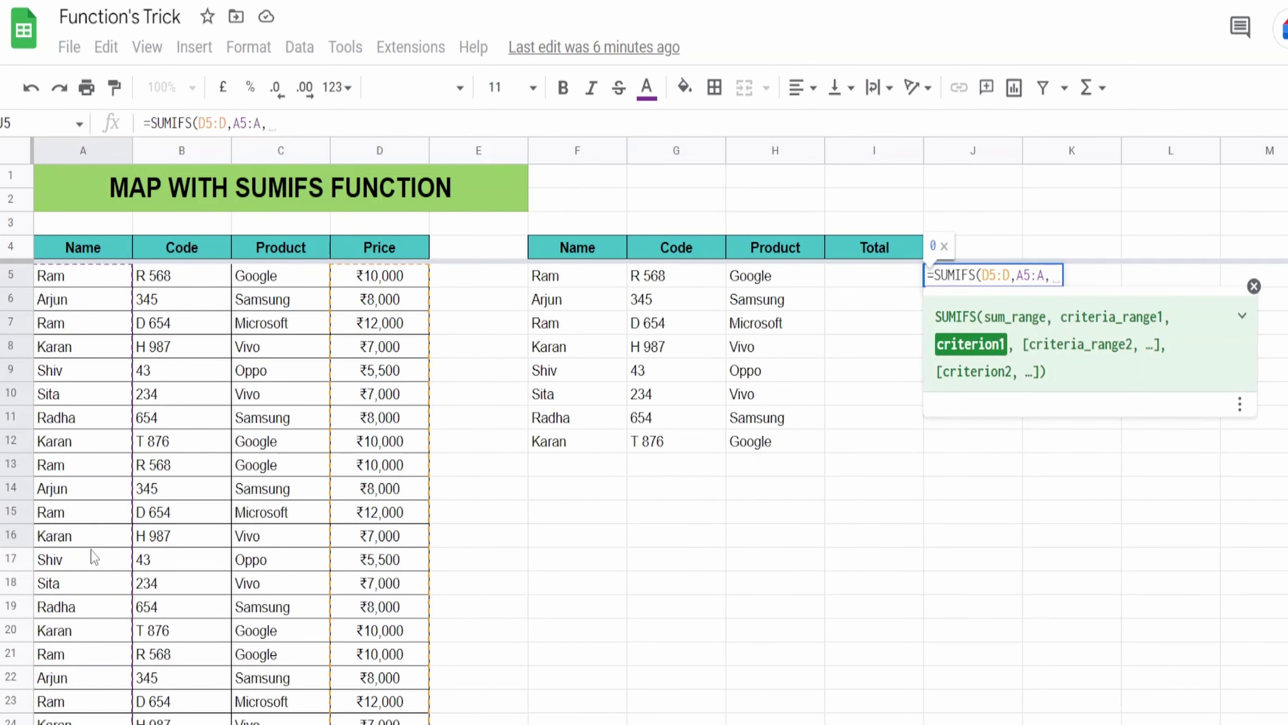
pyautogui.click(579, 283)
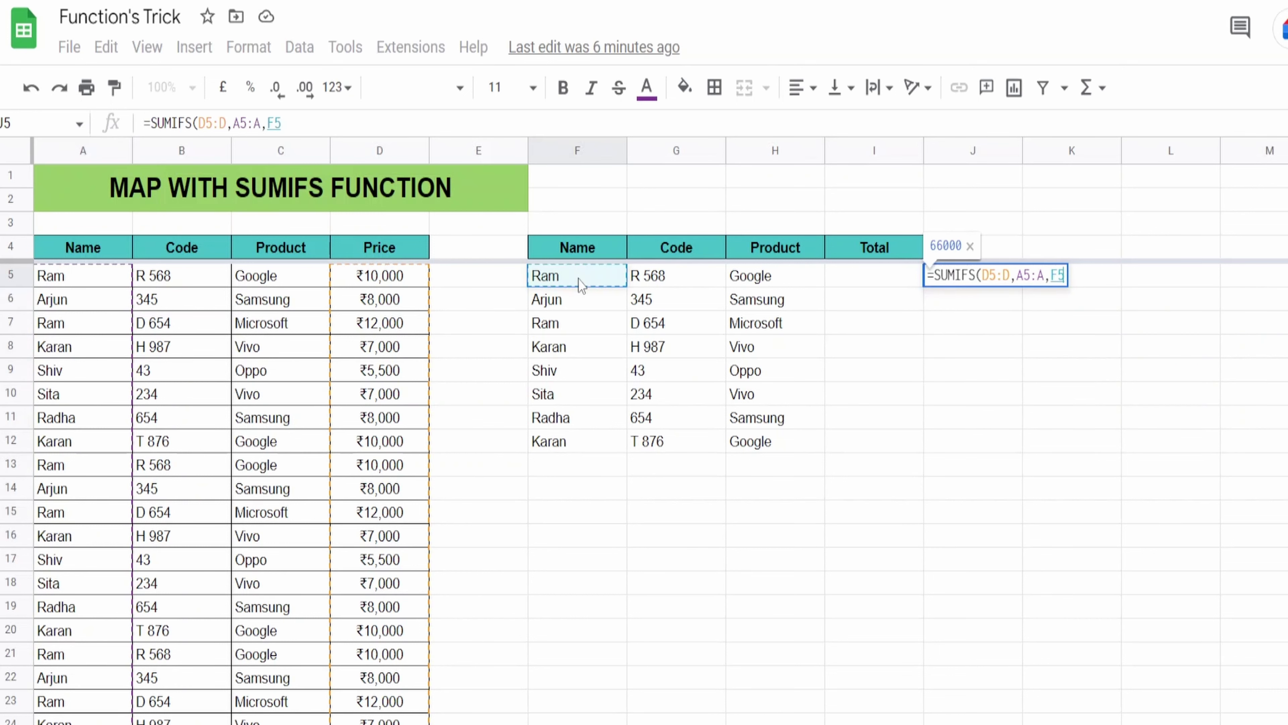
pyautogui.write(',')
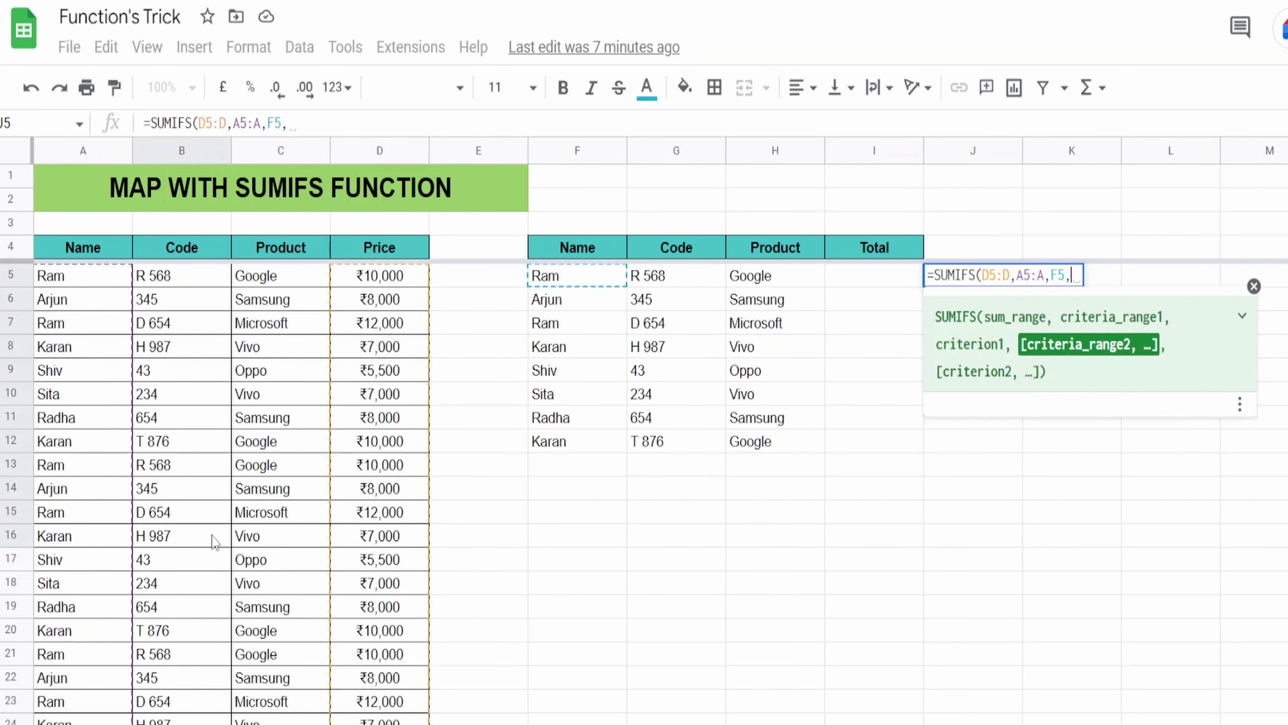
# Add Code B5:B matching G5 and Product C5:C matching H5, giving 30000.
pyautogui.moveTo(196, 279); pyautogui.dragTo(200, 521)
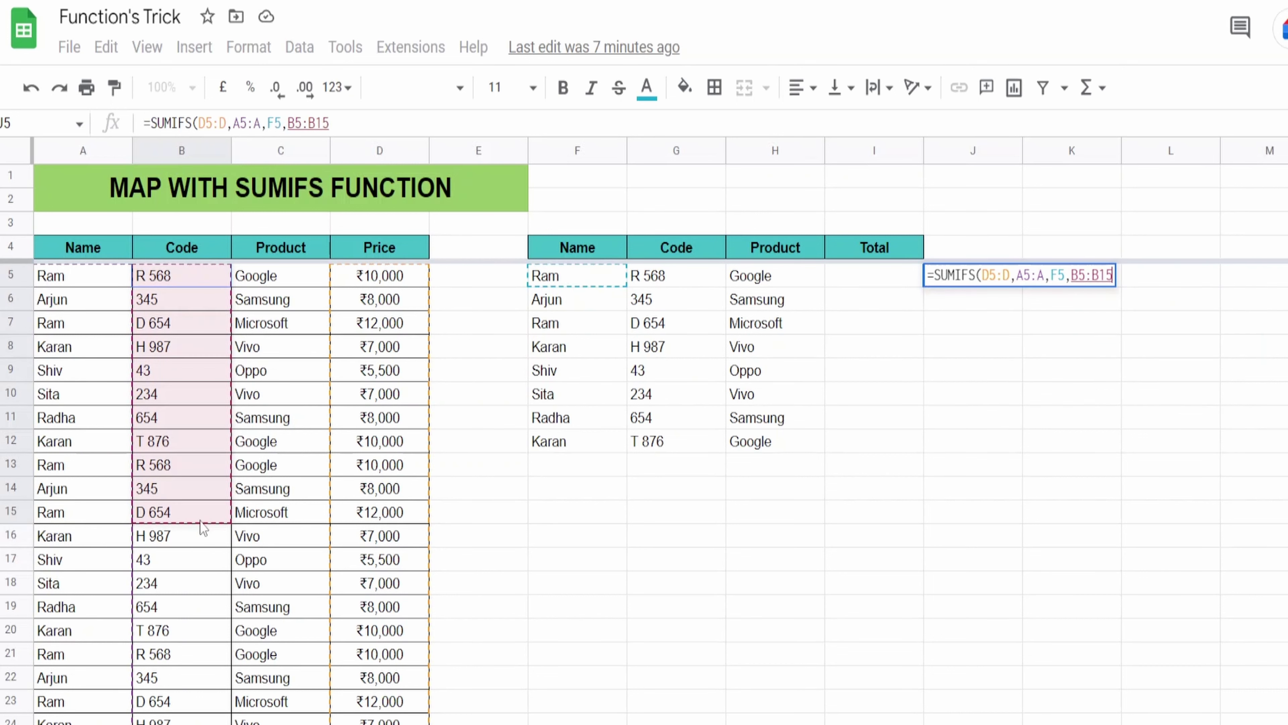
pyautogui.hotkey('ctrl', 'shift', 'Down')
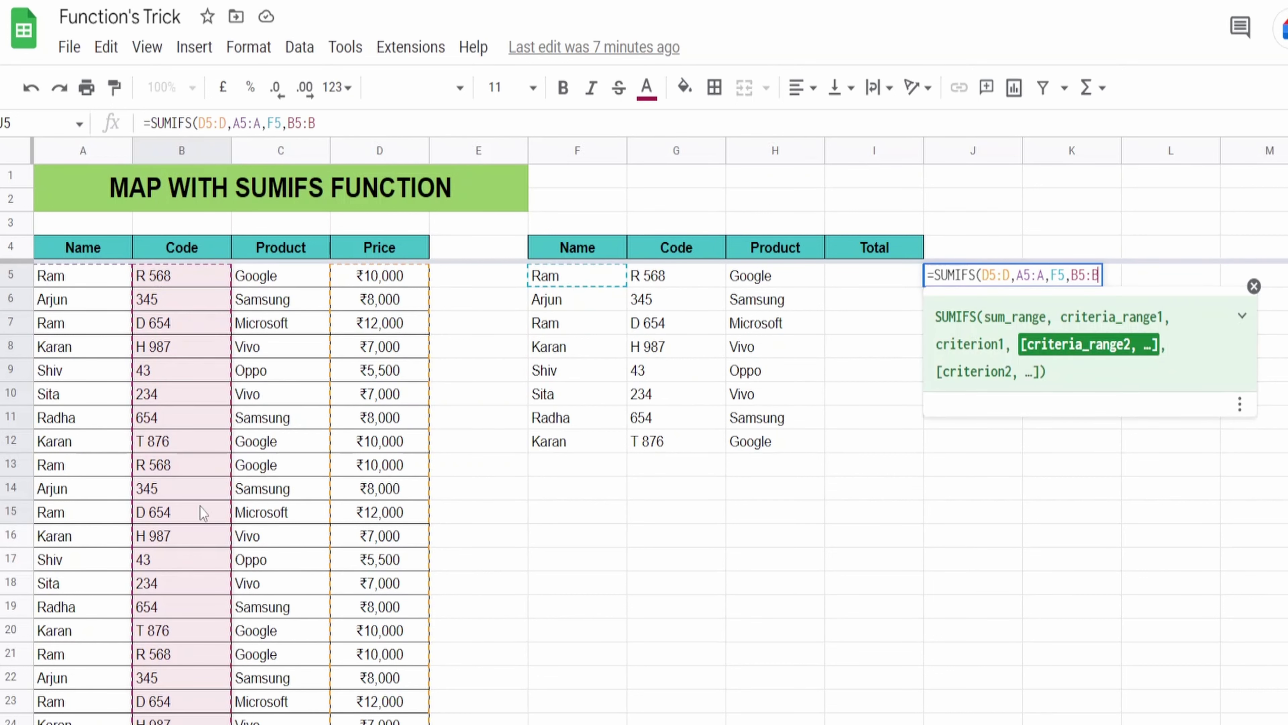
pyautogui.write(',')
pyautogui.click(702, 288)
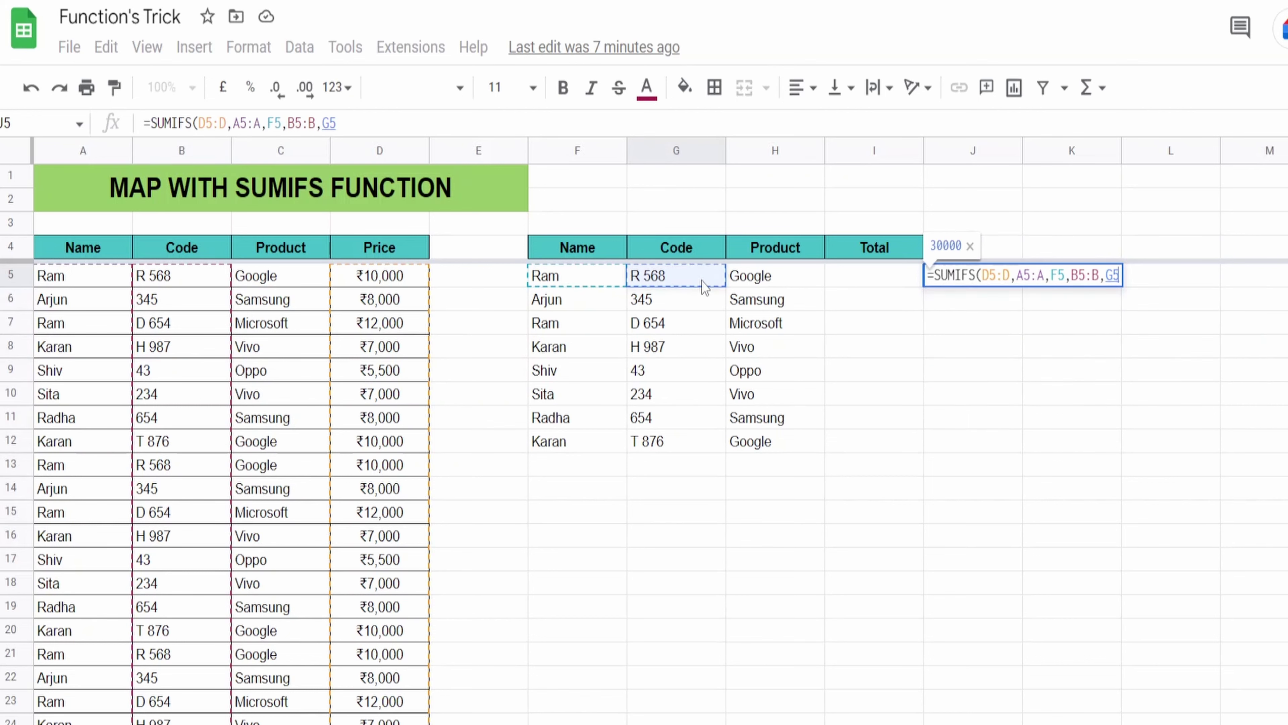
pyautogui.write(',')
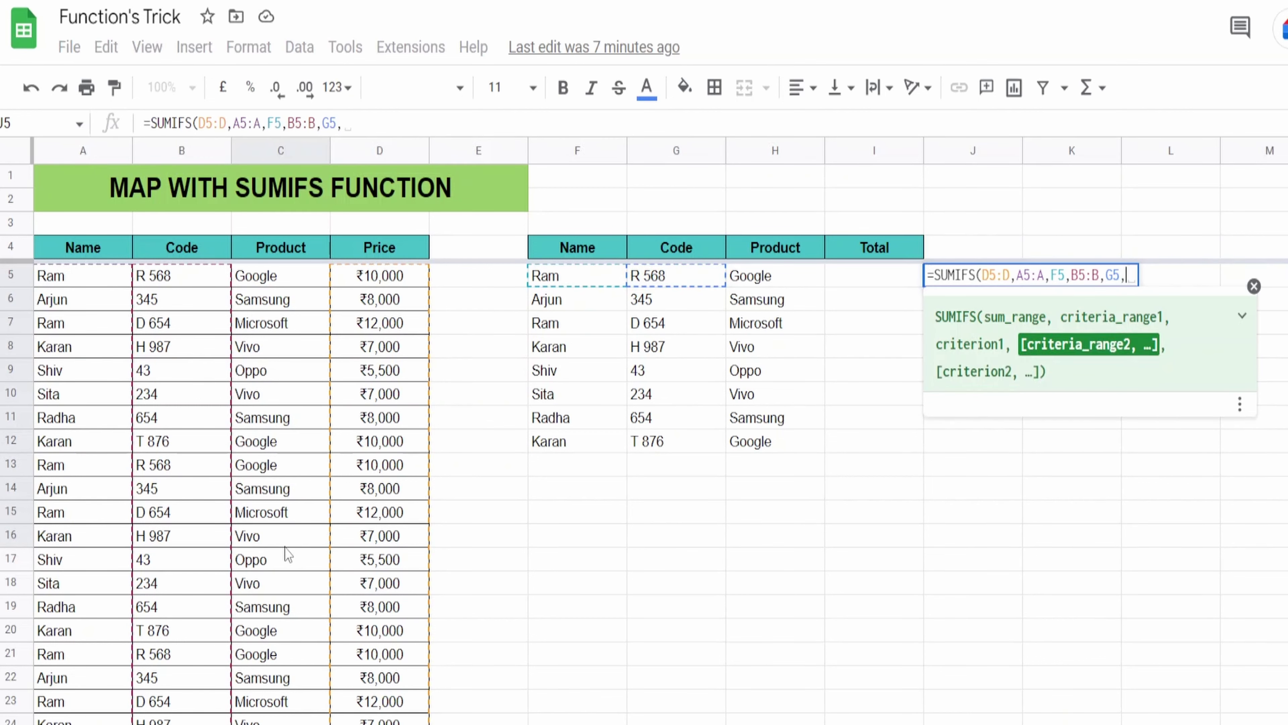
pyautogui.click(294, 284)
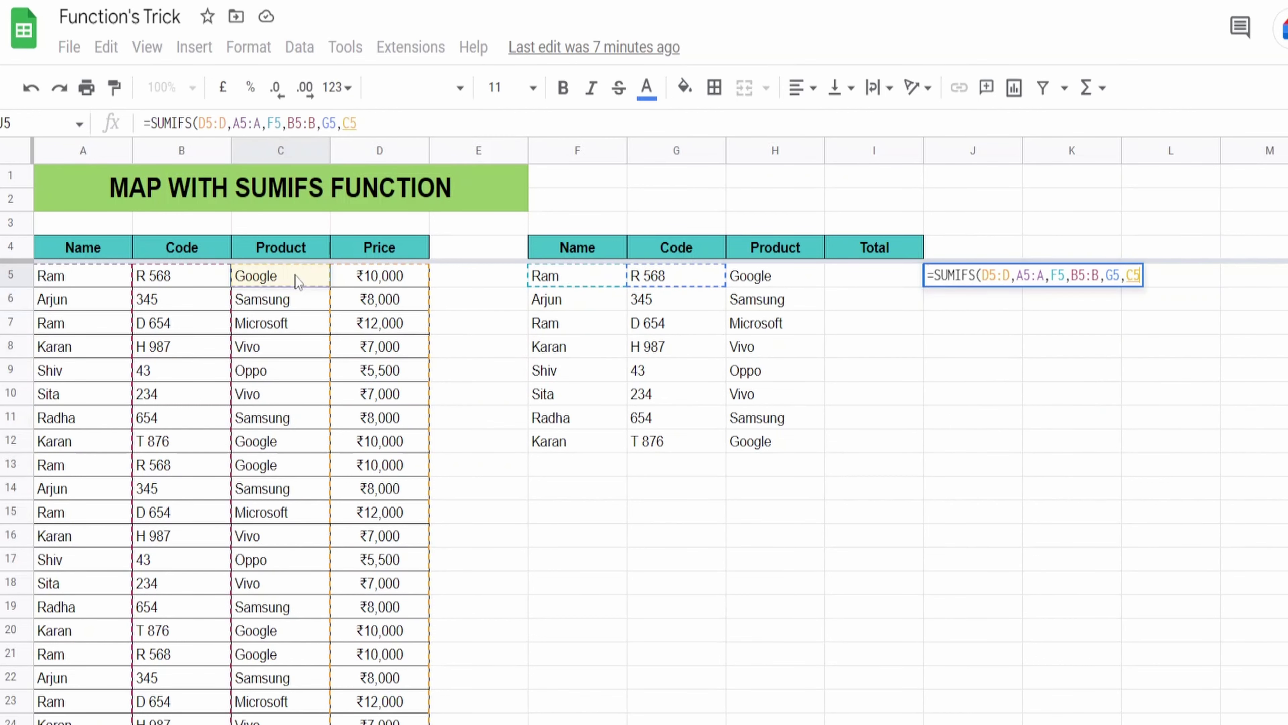
pyautogui.write(':C,')
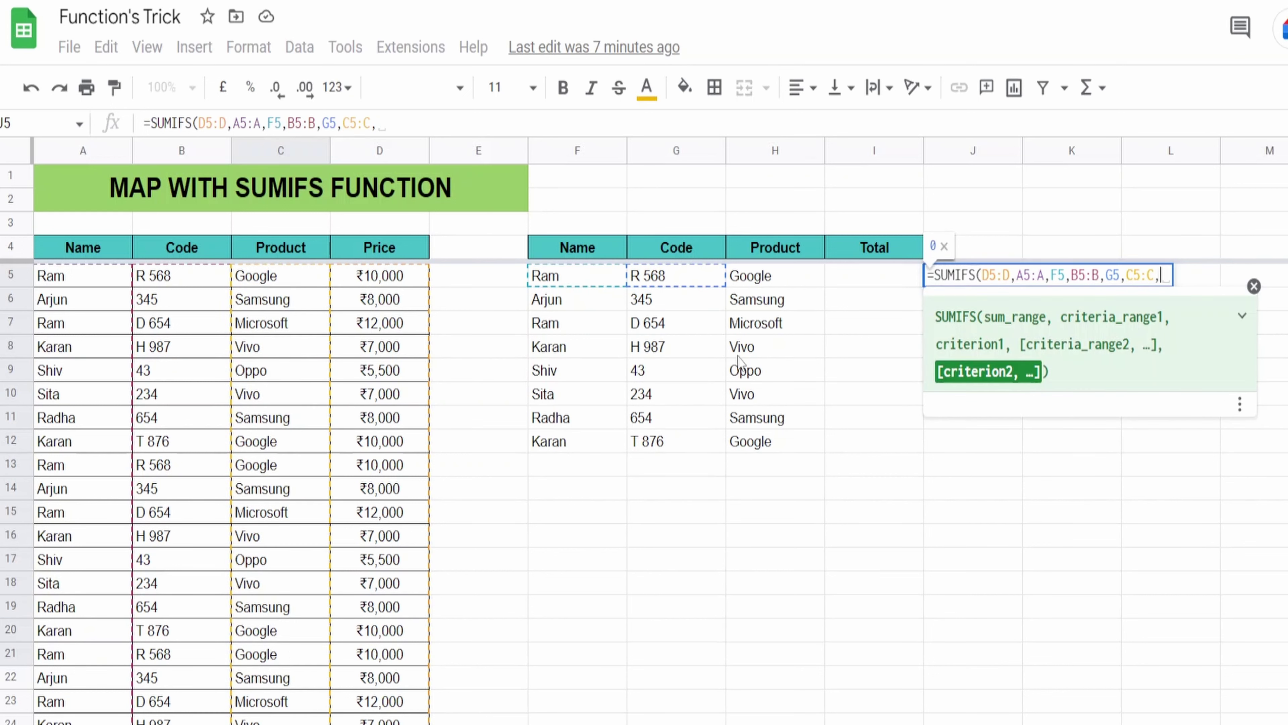
pyautogui.click(790, 287)
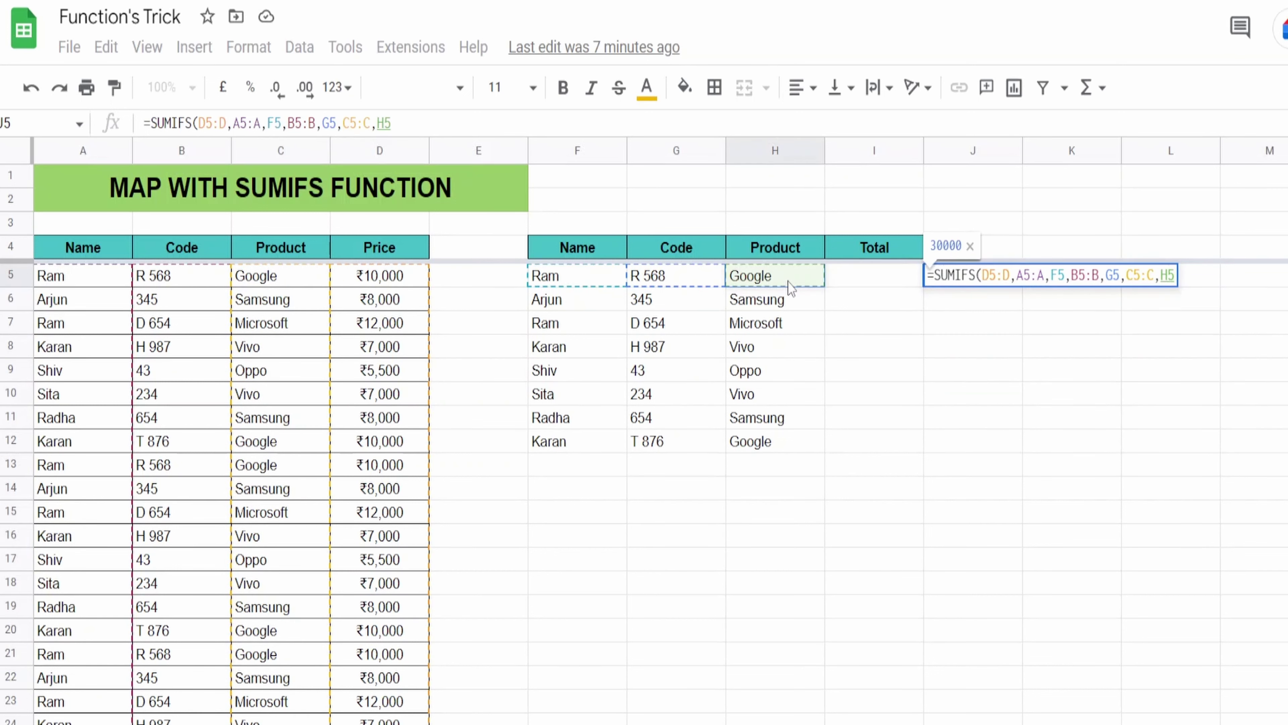
pyautogui.write(')')
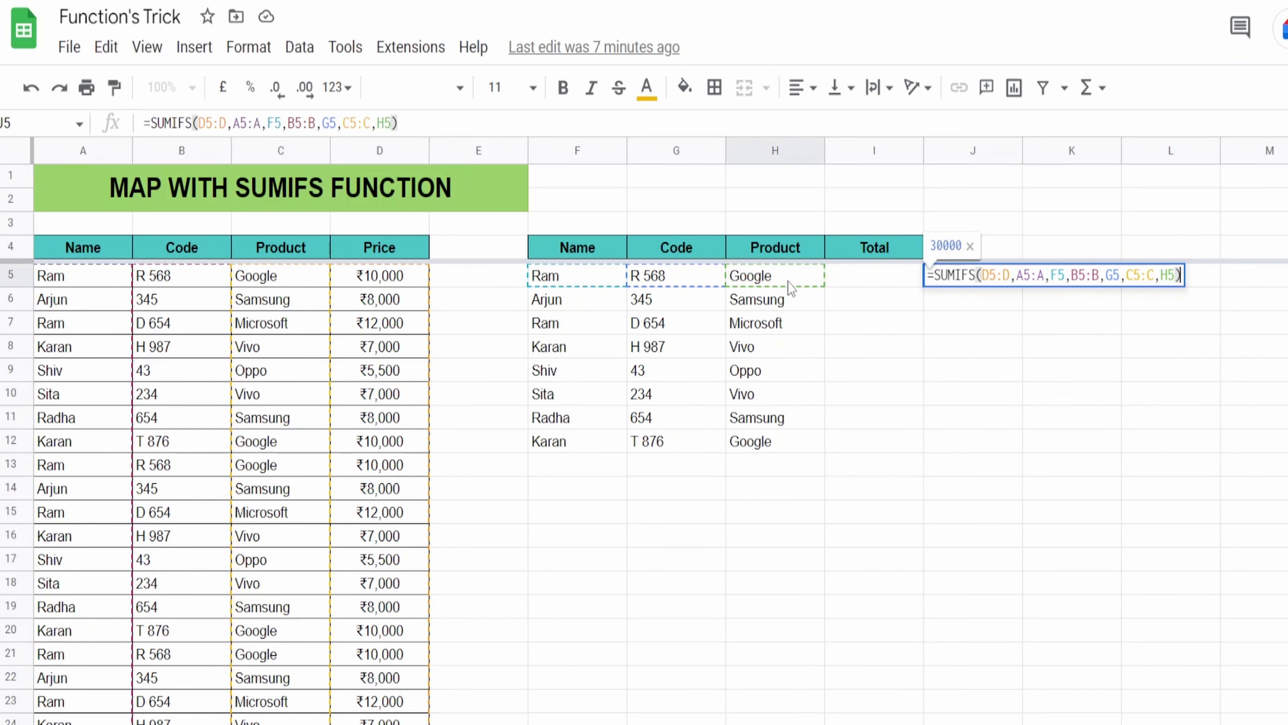
pyautogui.press('Return')
# Replace J5's single-cell criteria with the ranges F5:F12, G5:G12 and H5:H12.
pyautogui.click(1007, 275)
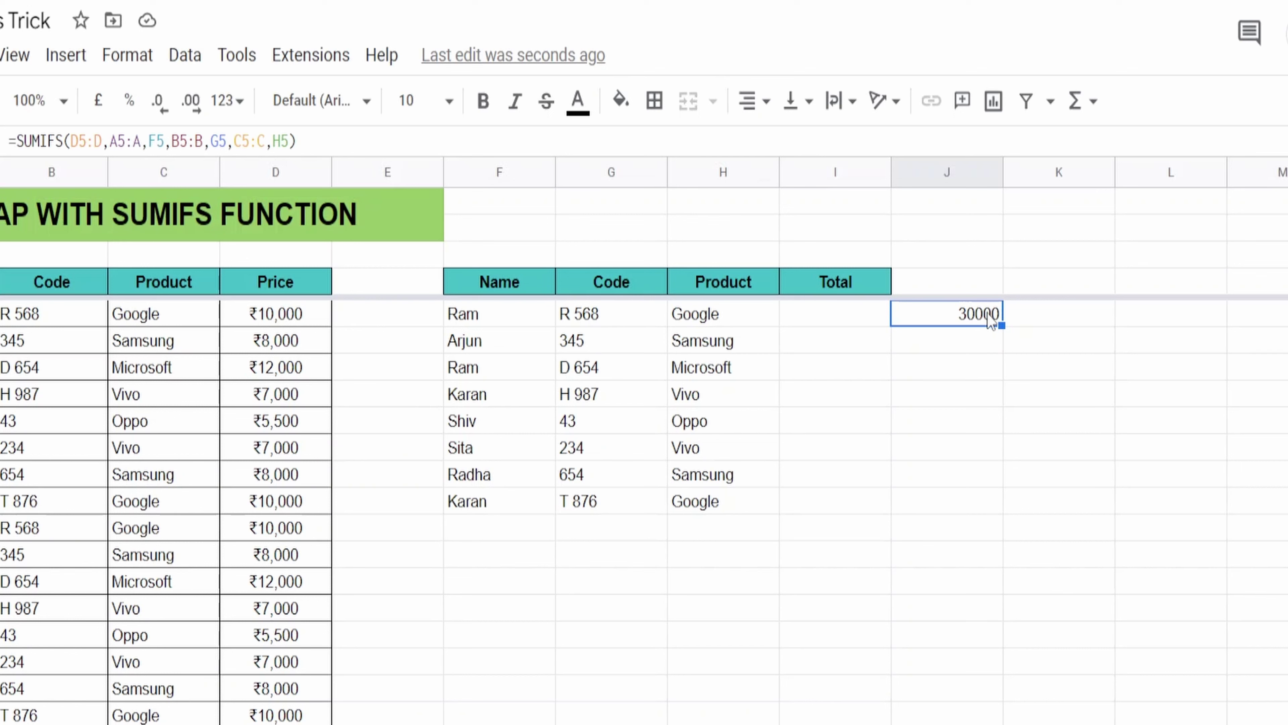
pyautogui.doubleClick(990, 317)
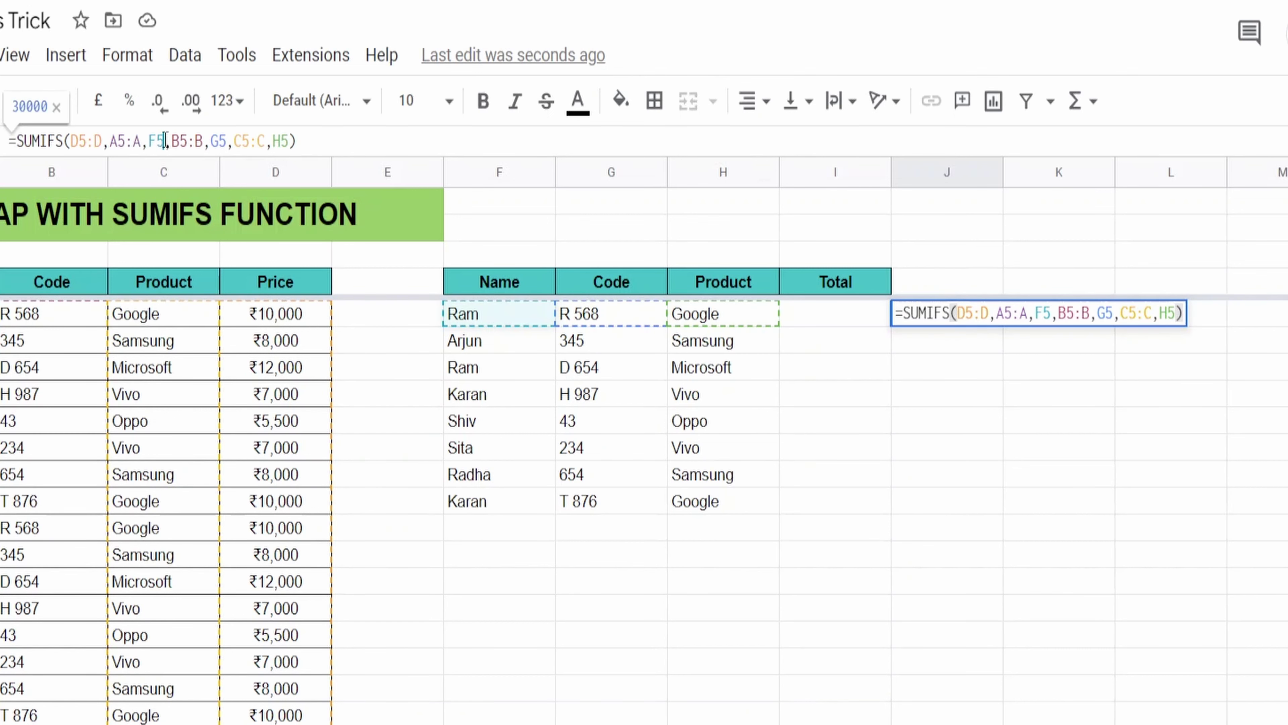
pyautogui.click(163, 140)
pyautogui.press('BackSpace')
pyautogui.press('BackSpace')
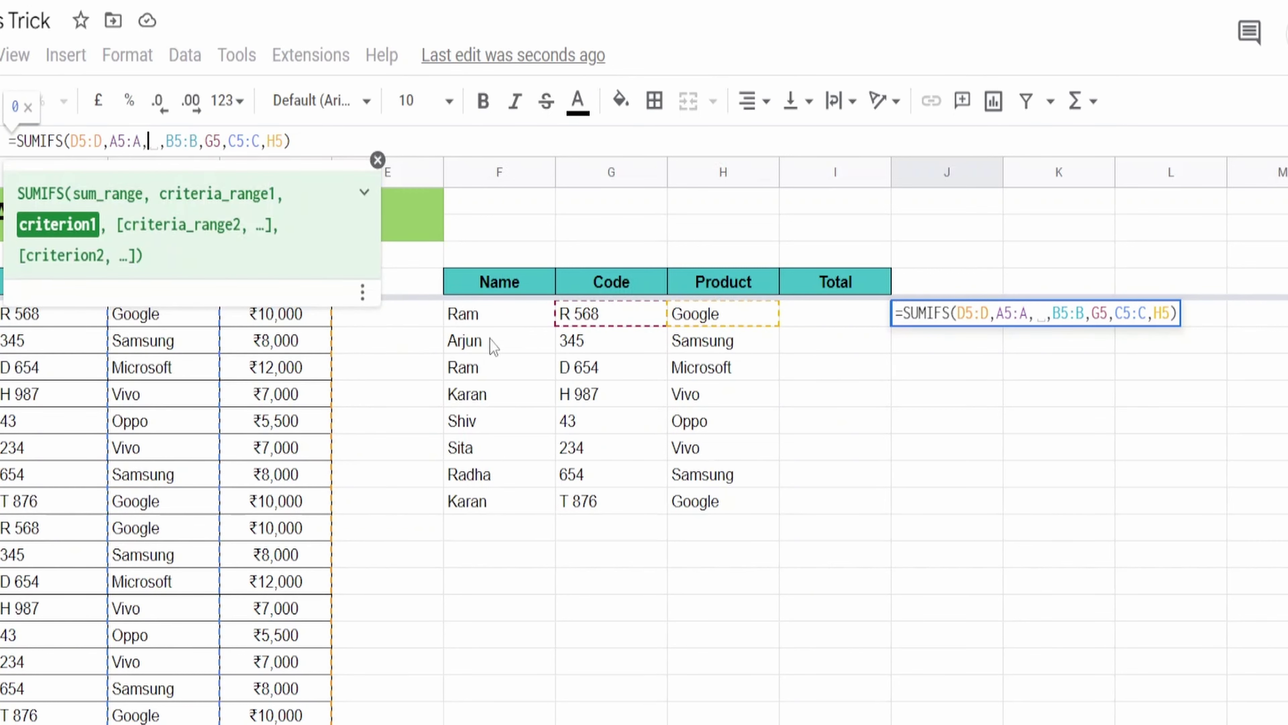
pyautogui.moveTo(495, 315); pyautogui.dragTo(522, 502)
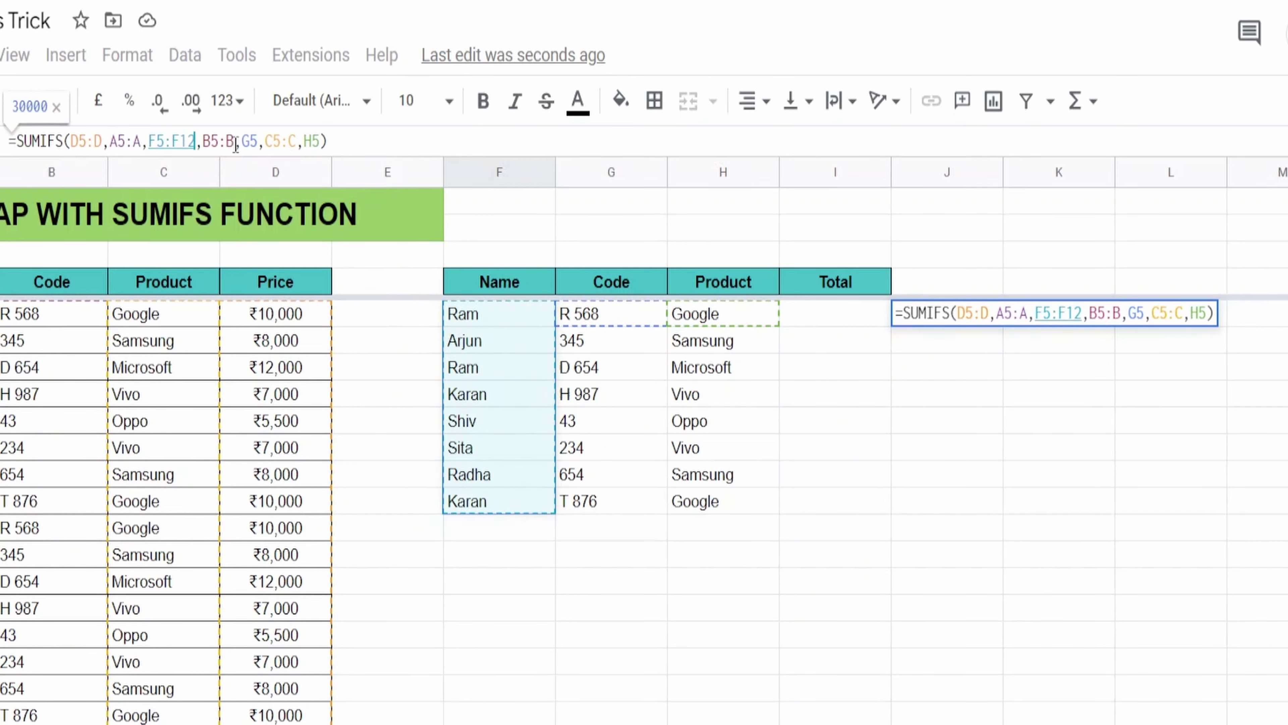
pyautogui.click(257, 140)
pyautogui.press('BackSpace')
pyautogui.press('BackSpace')
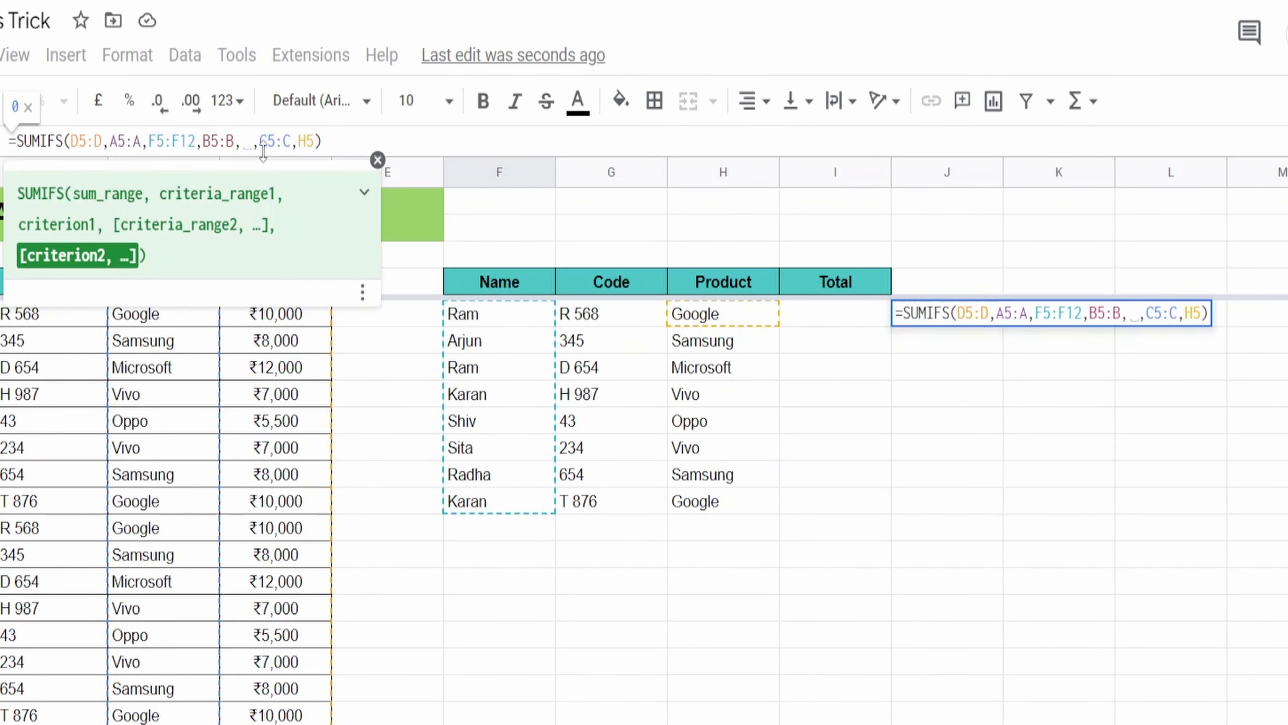
pyautogui.moveTo(598, 319); pyautogui.dragTo(601, 508)
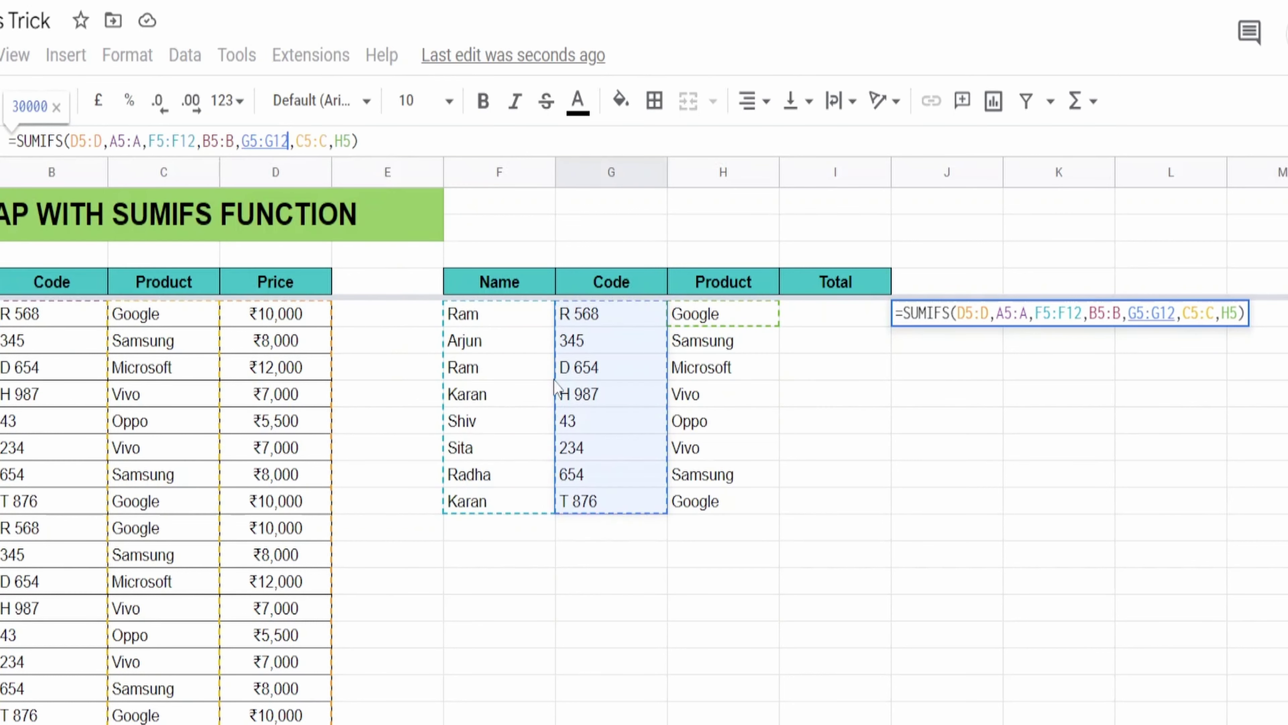
pyautogui.click(351, 142)
pyautogui.press('BackSpace')
pyautogui.press('BackSpace')
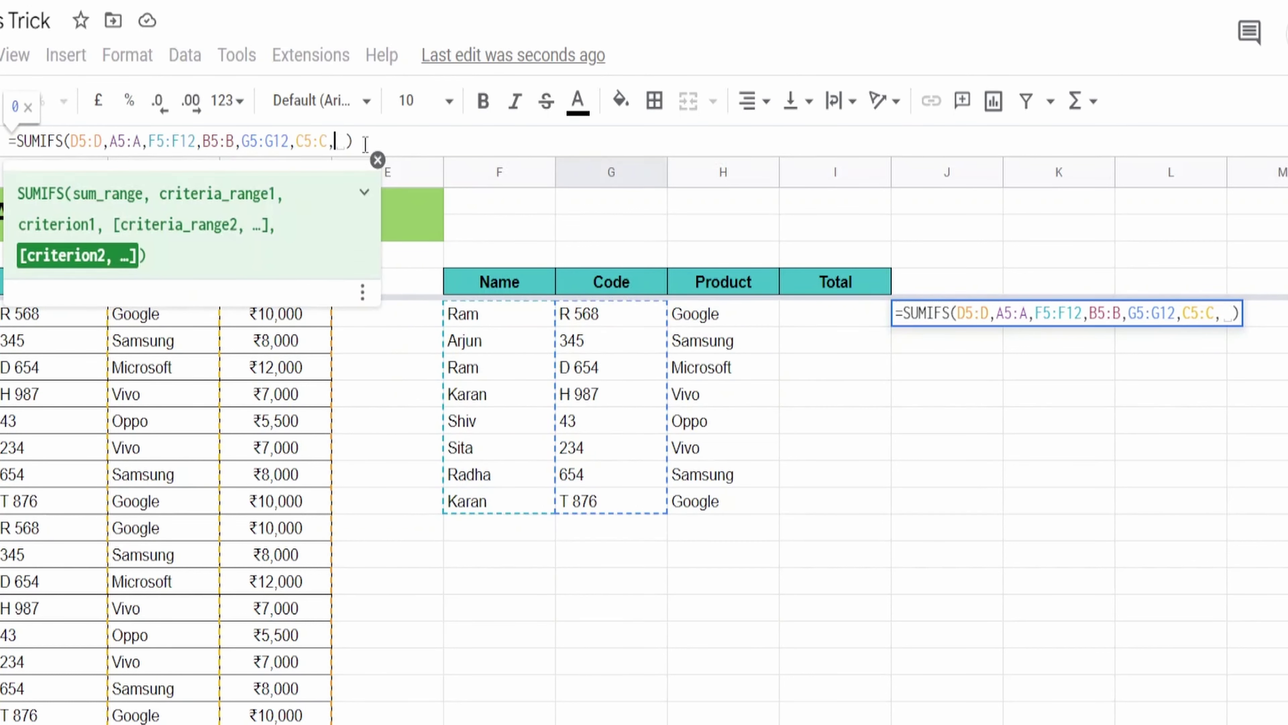
pyautogui.moveTo(741, 320); pyautogui.dragTo(743, 505)
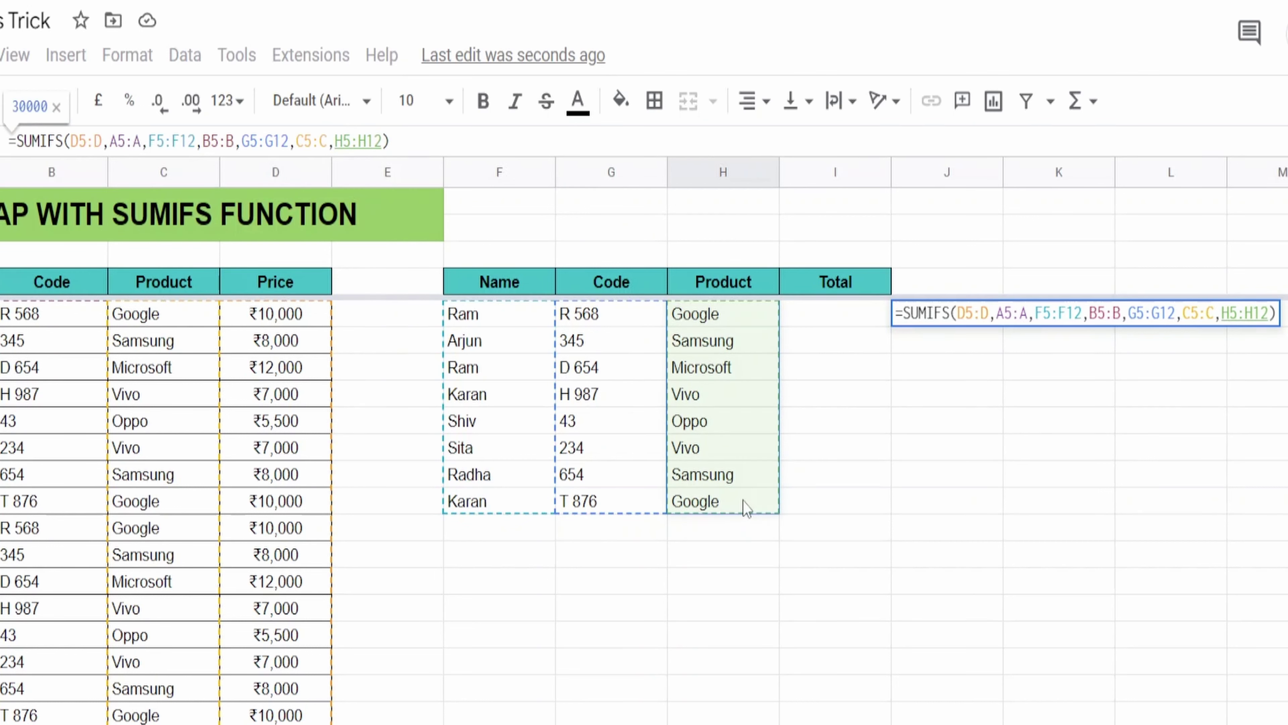
# Wrap J5's SUMIFS in ArrayFormula and commit it, still showing 30000.
pyautogui.hotkey('ctrl', 'shift', 'Return')
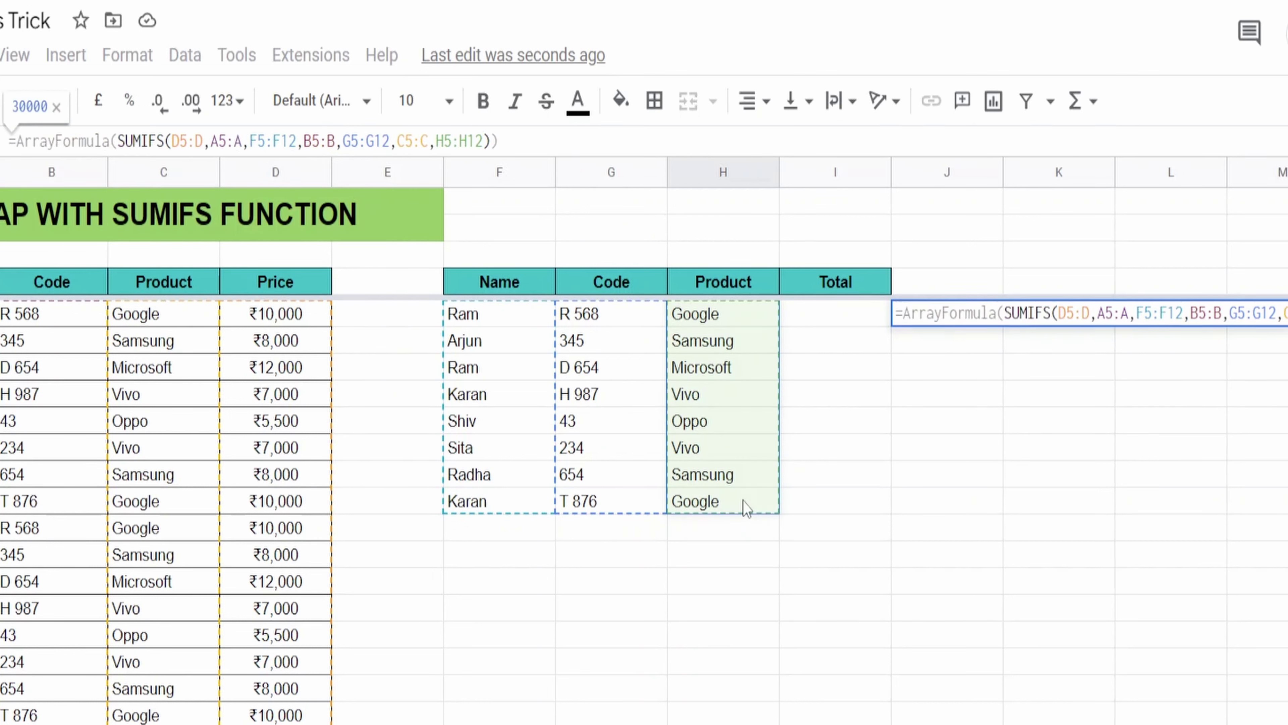
pyautogui.press('Return')
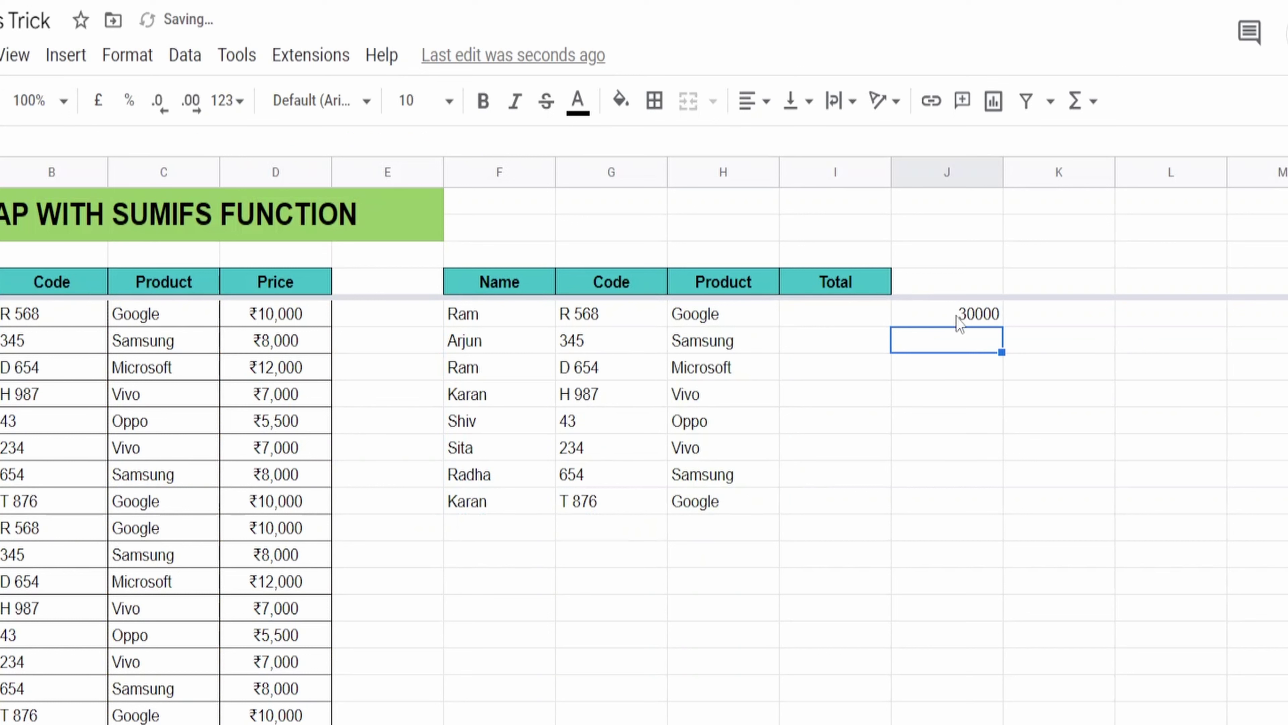
pyautogui.click(960, 322)
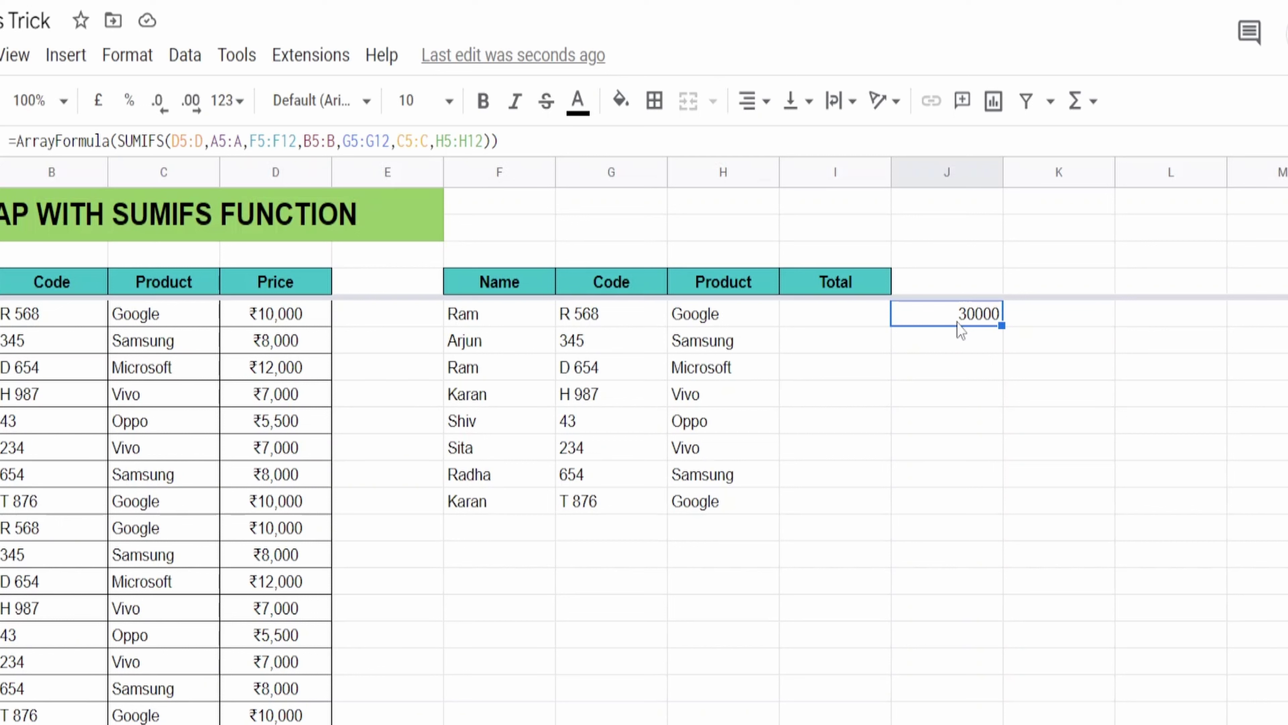
# Type =MAP(F5:F12,G5:G12,H5:H12, in Total cell I5.
pyautogui.click(866, 320)
pyautogui.write('=')
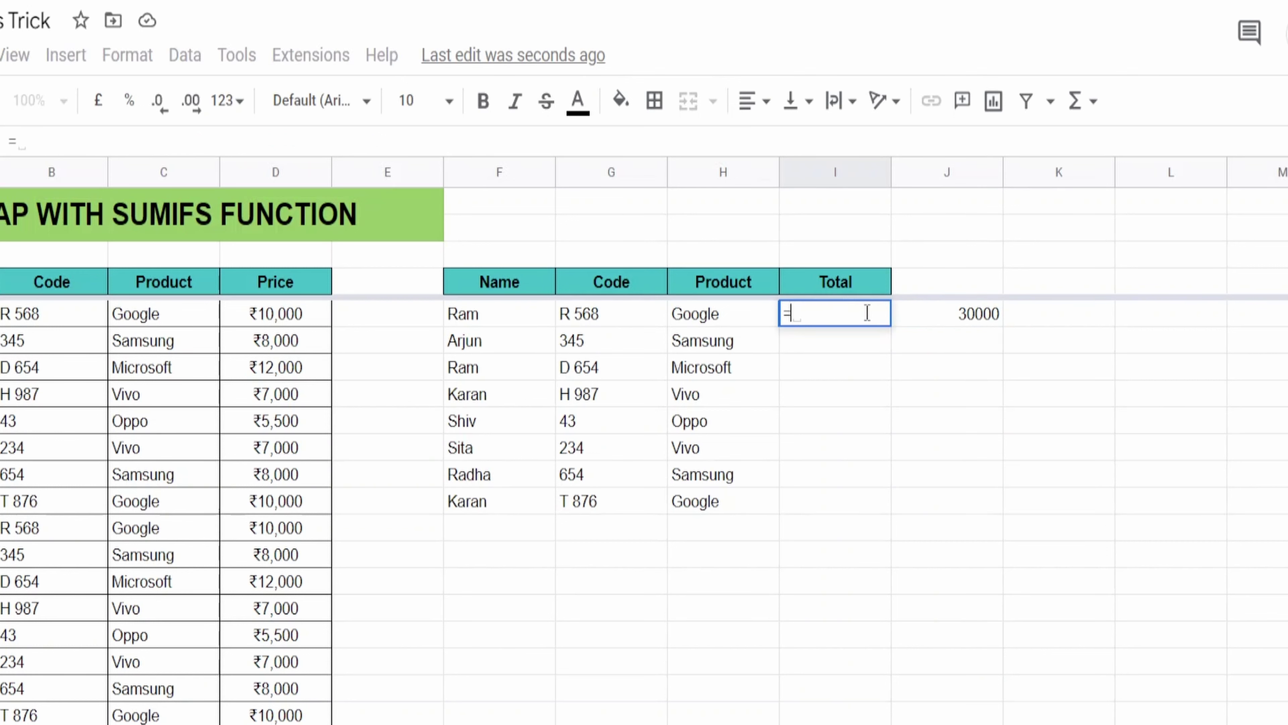
pyautogui.write('MAP(')
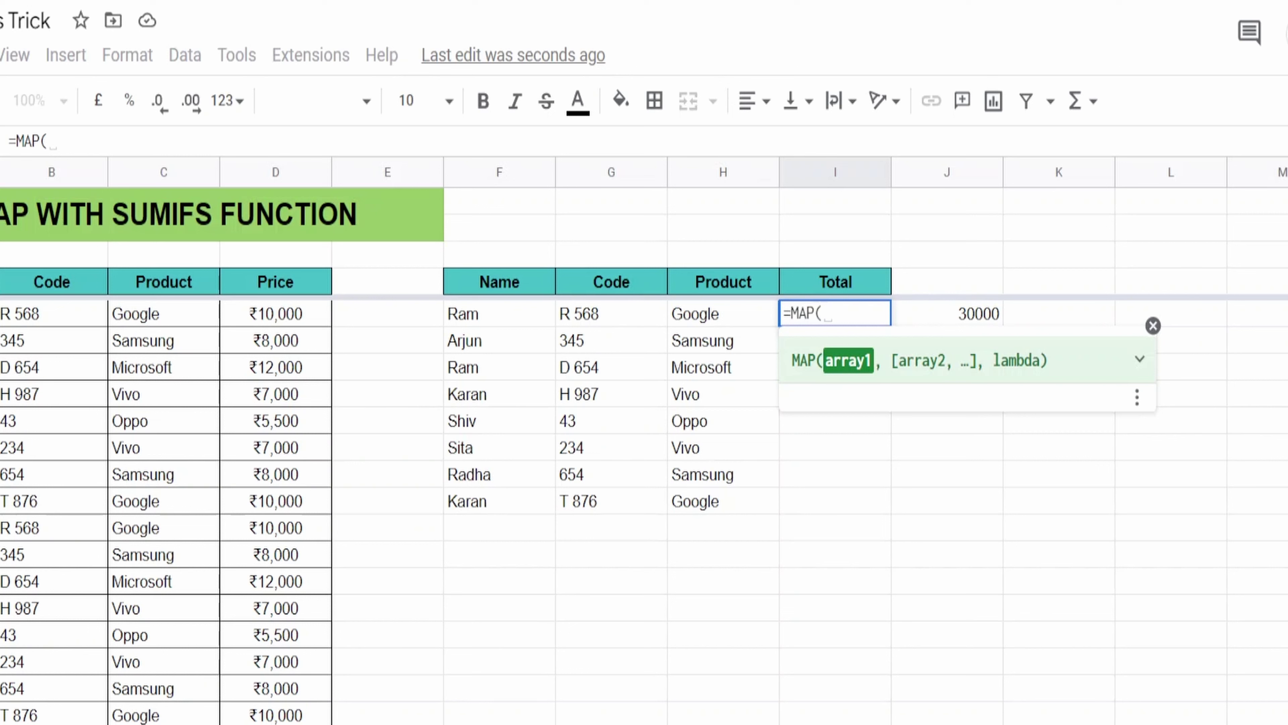
pyautogui.moveTo(510, 317); pyautogui.dragTo(499, 515)
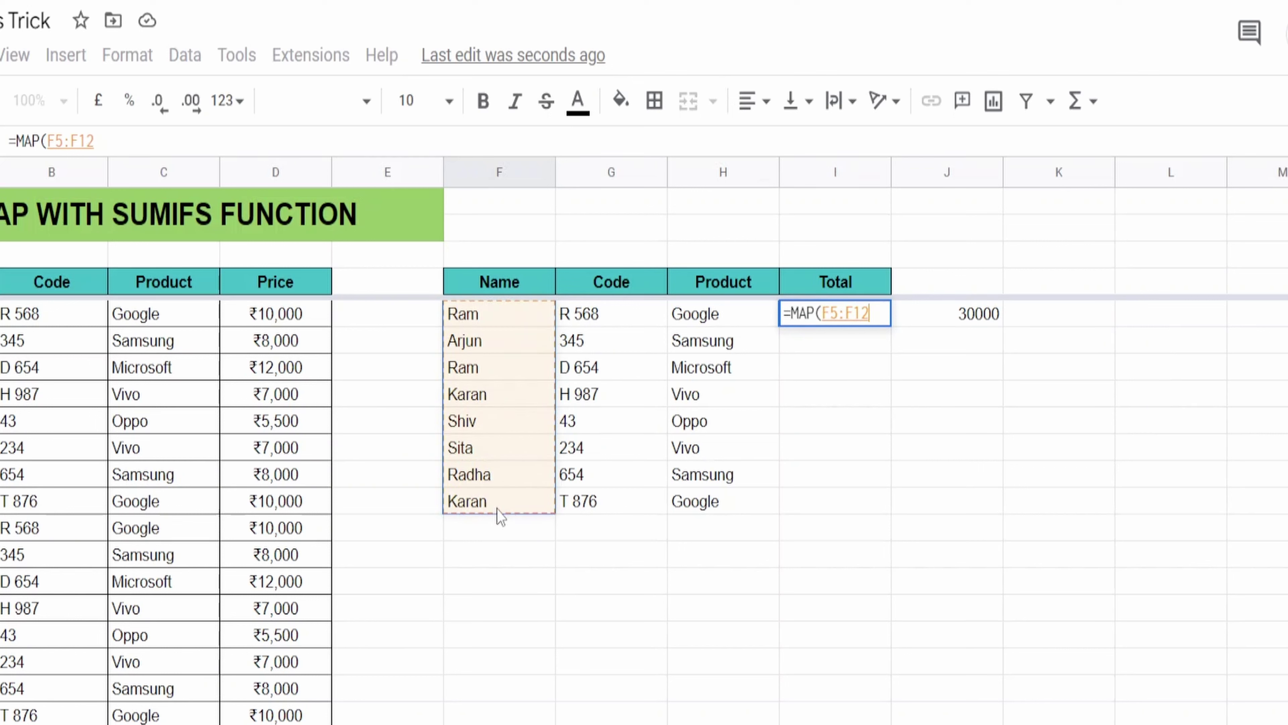
pyautogui.write(',')
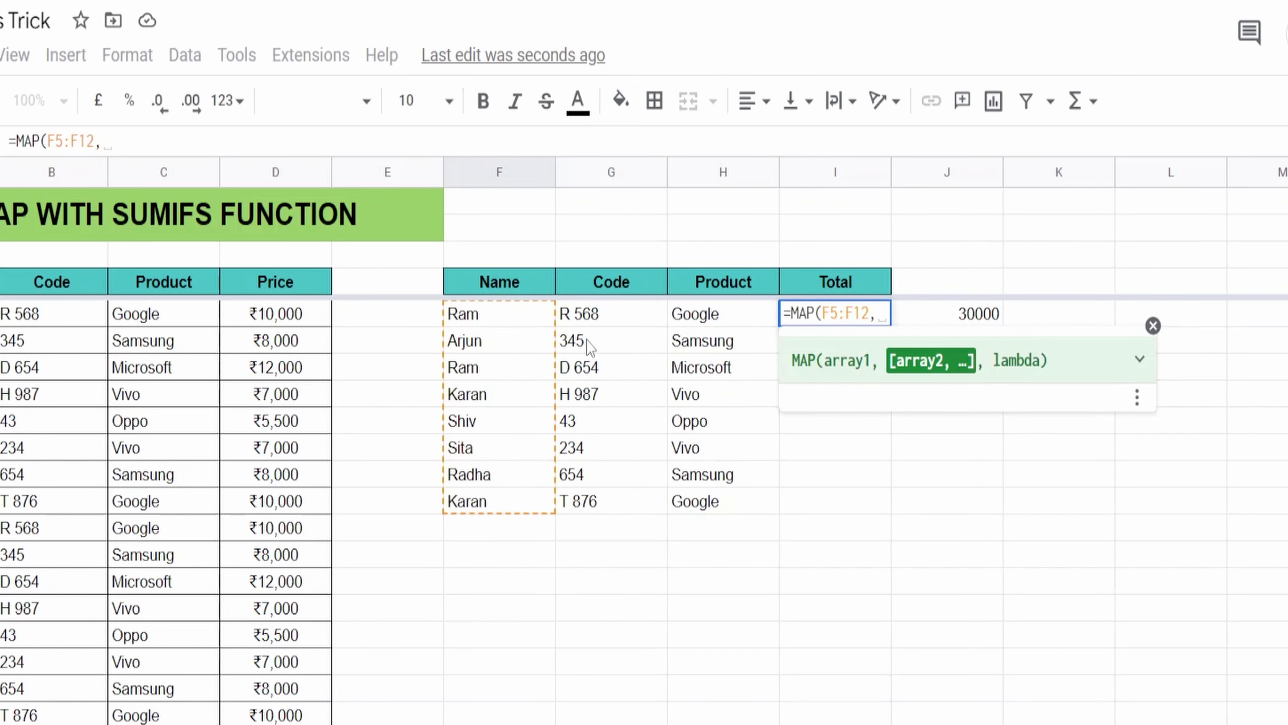
pyautogui.moveTo(631, 319); pyautogui.dragTo(640, 507)
pyautogui.write(',')
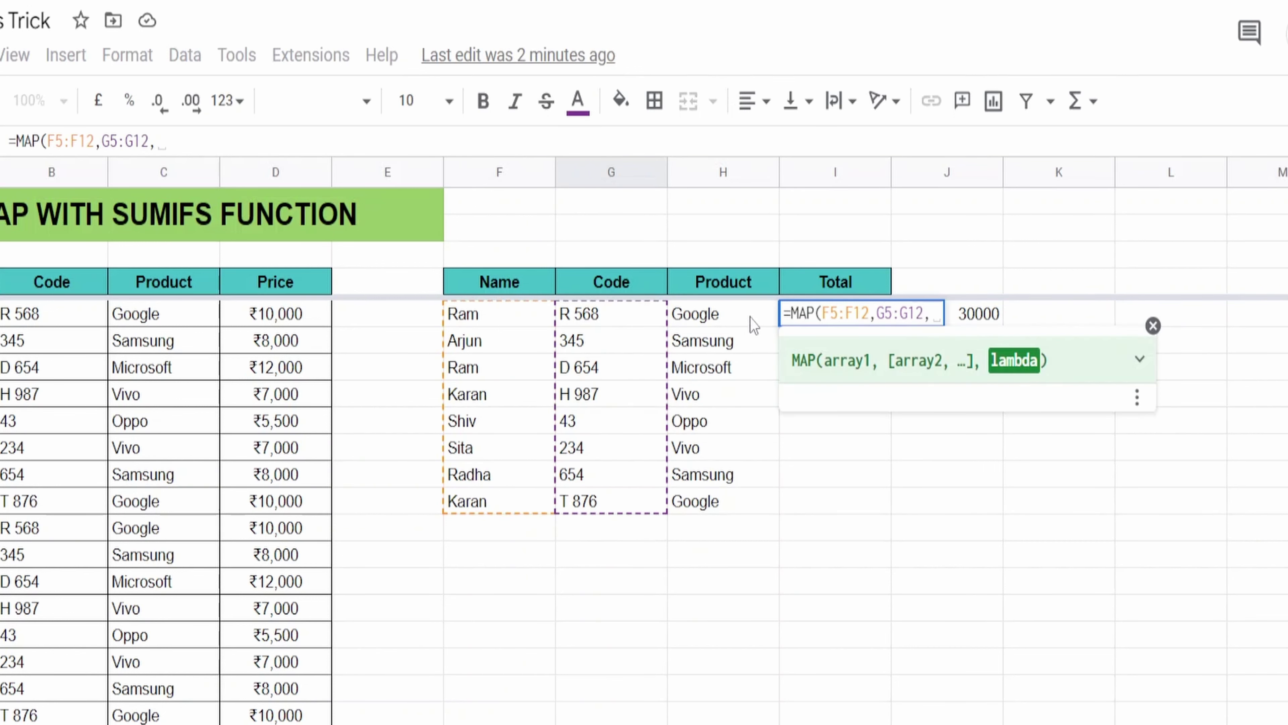
pyautogui.moveTo(745, 317); pyautogui.dragTo(728, 496)
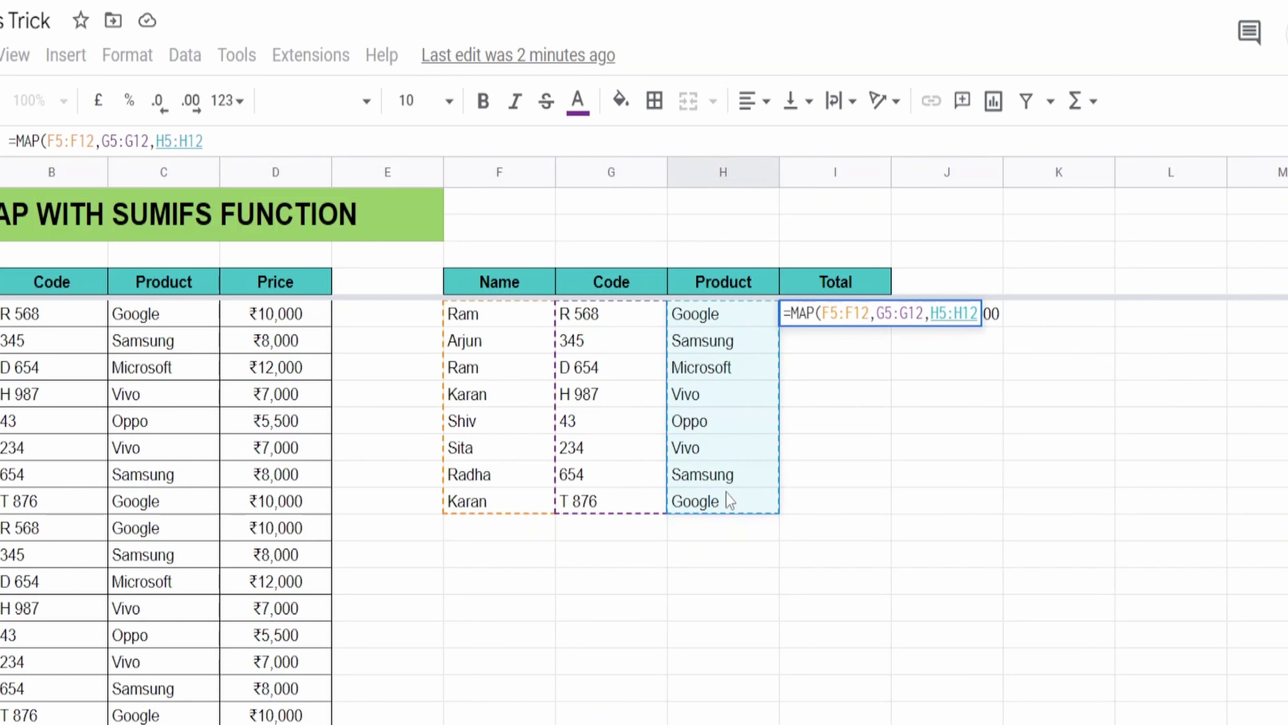
pyautogui.write(',')
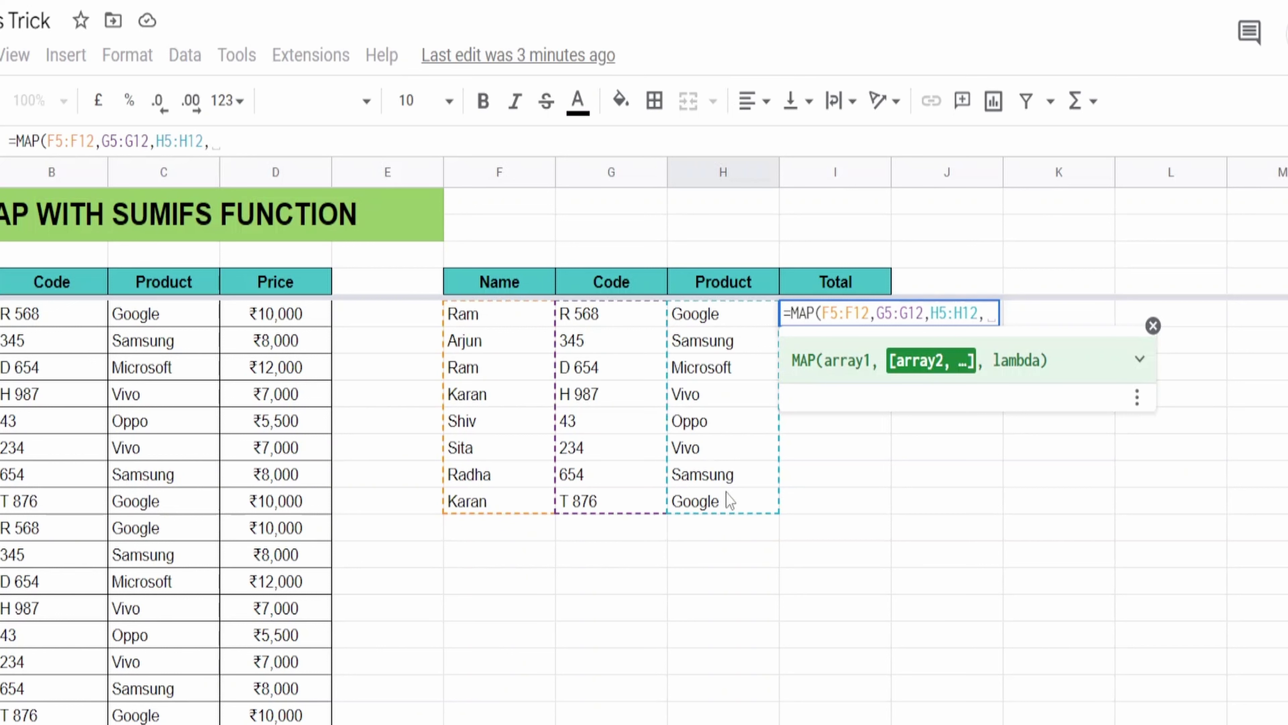
# Add LAMBDA( with parameters NAME, CODE and PRODUCT to I5's MAP formula.
pyautogui.write('L')
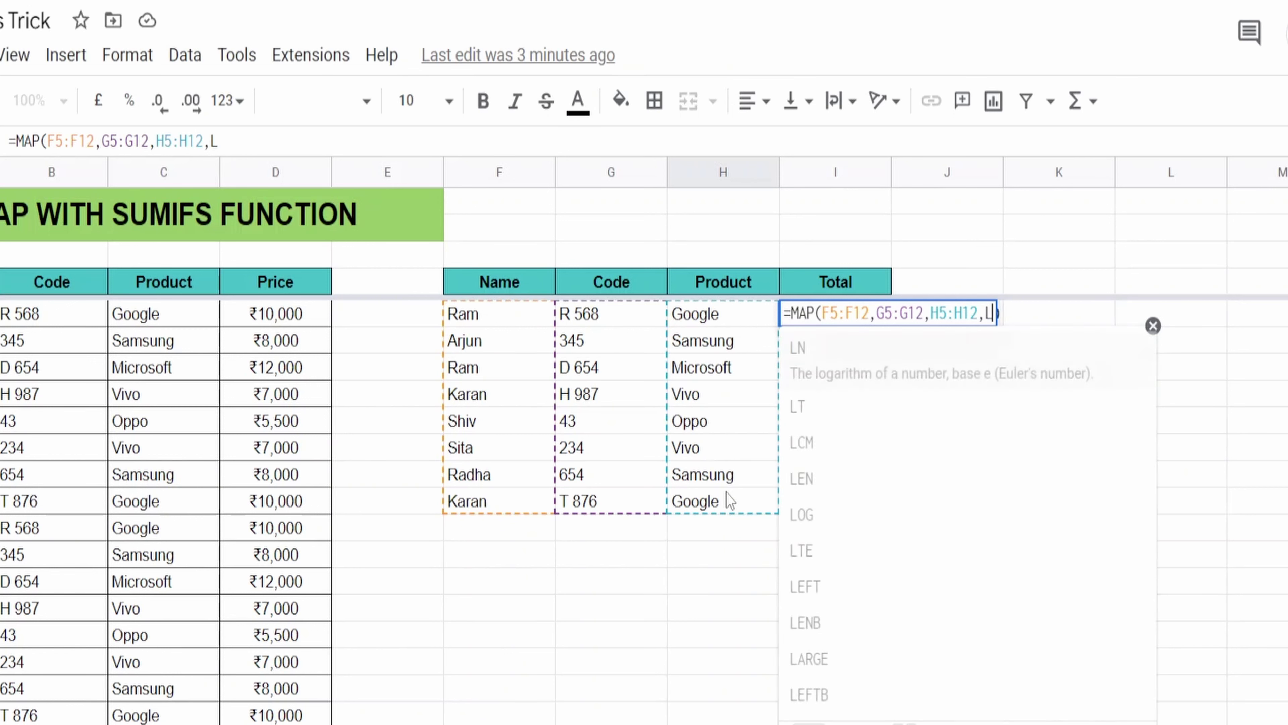
pyautogui.write('AMB')
pyautogui.press('Tab')
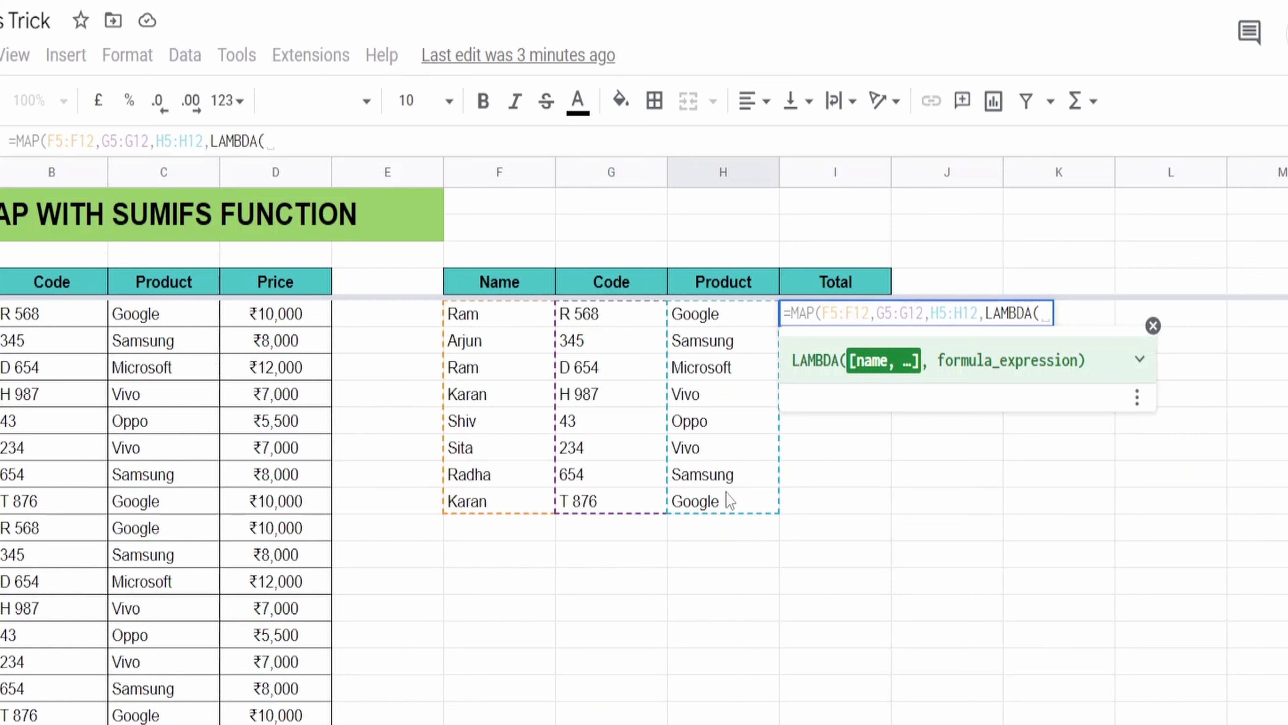
pyautogui.write('x')
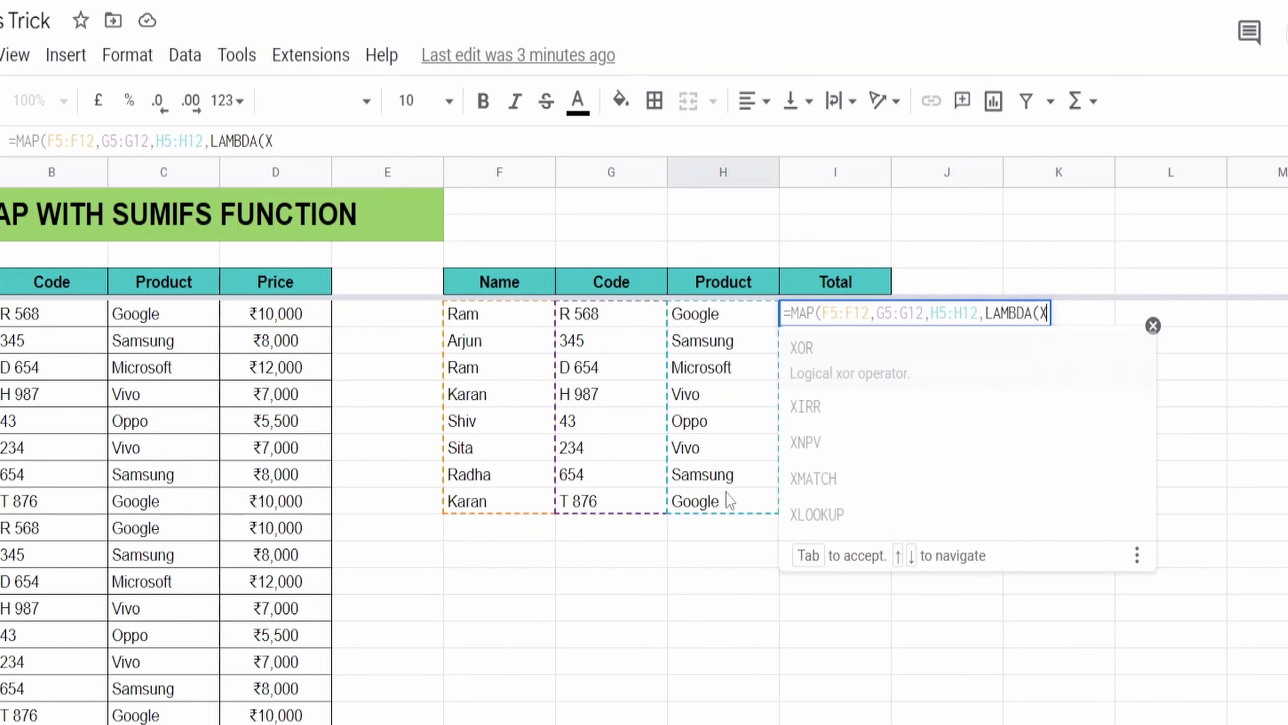
pyautogui.press('BackSpace')
pyautogui.write('x')
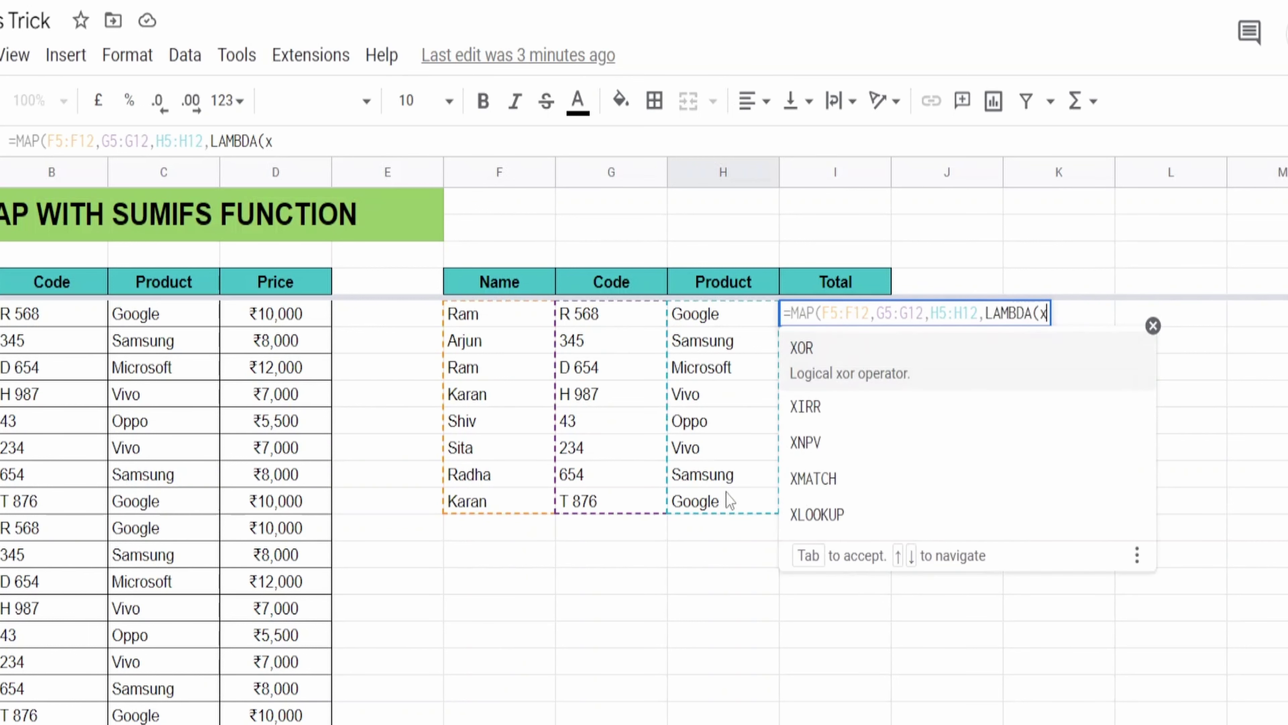
pyautogui.press('BackSpace')
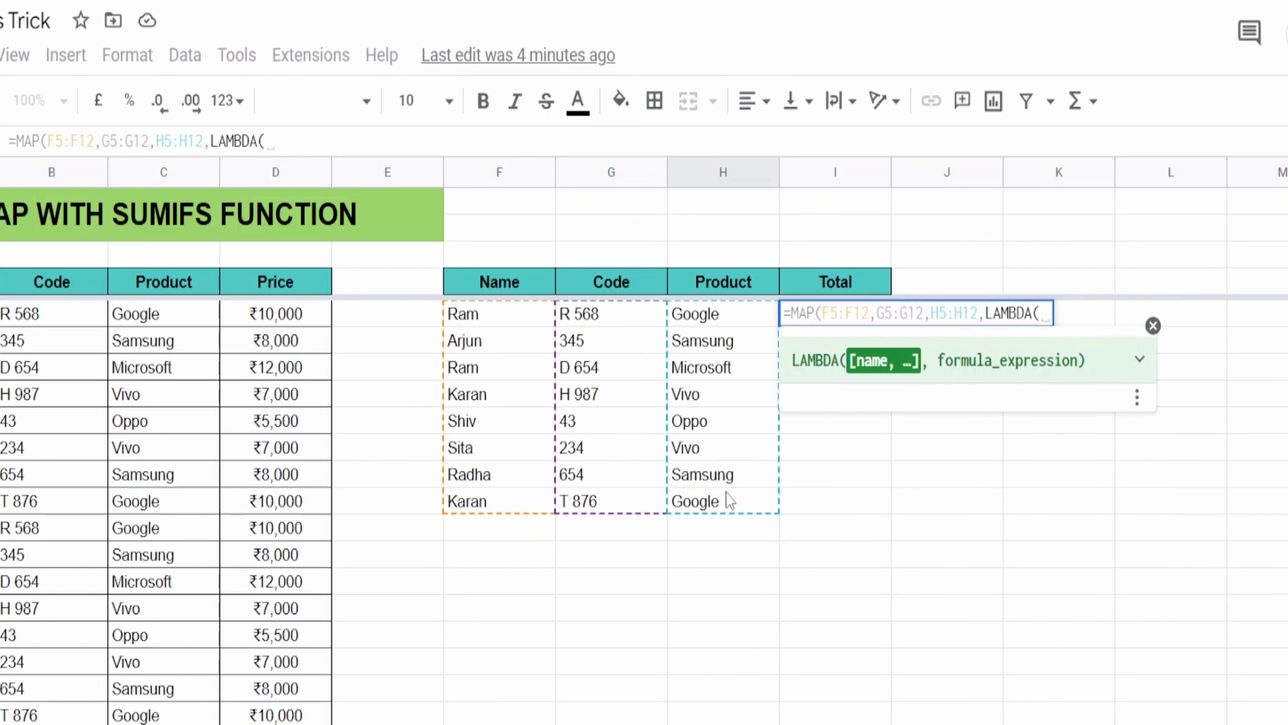
pyautogui.write('NAME')
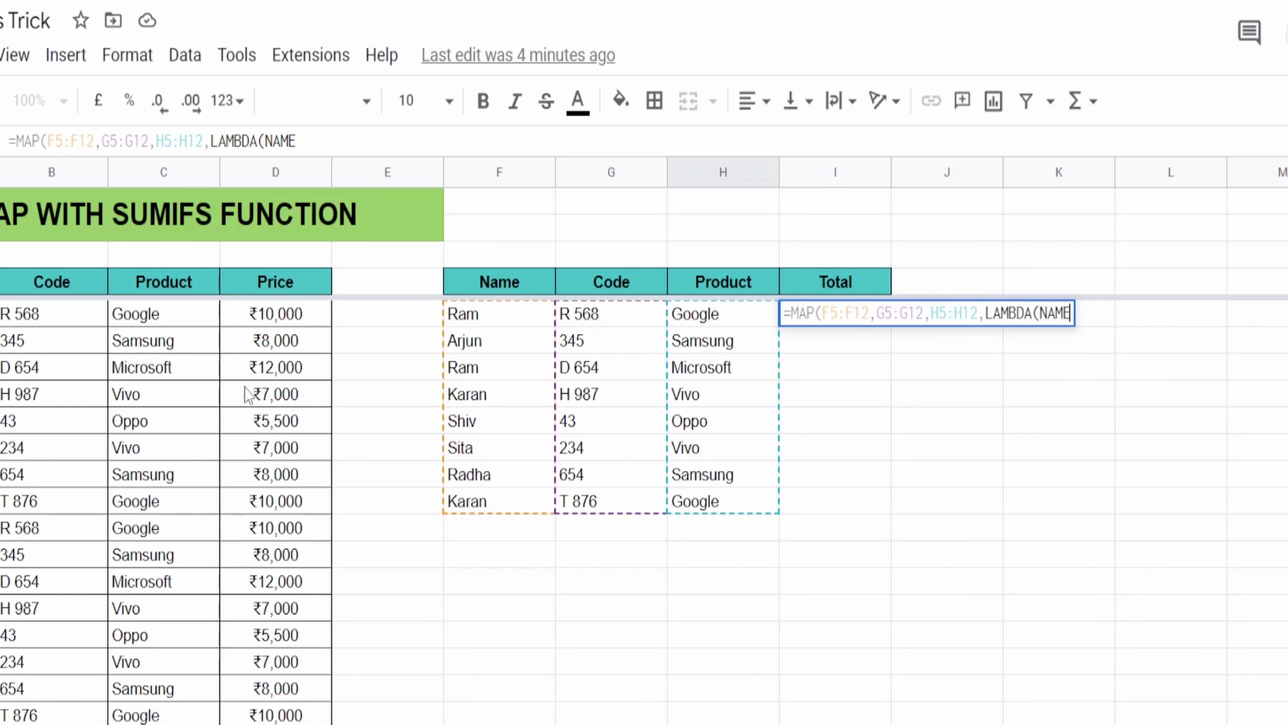
pyautogui.write(', ')
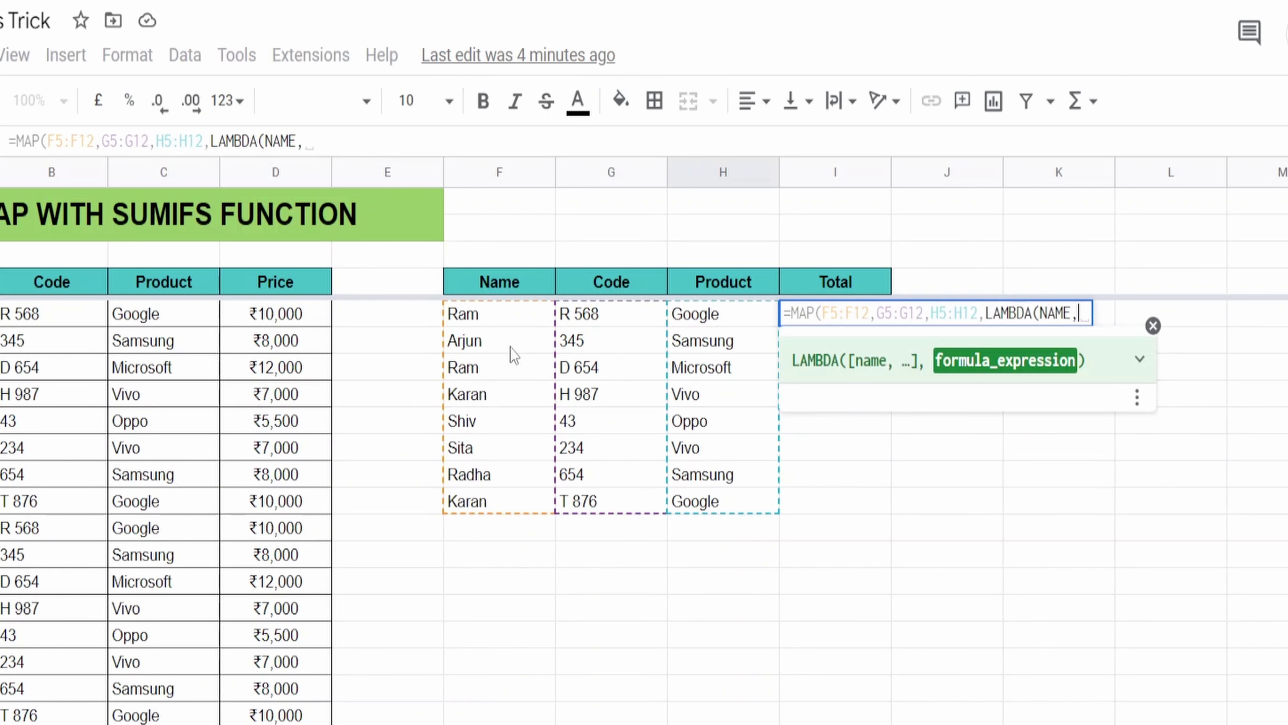
pyautogui.write('CODE,')
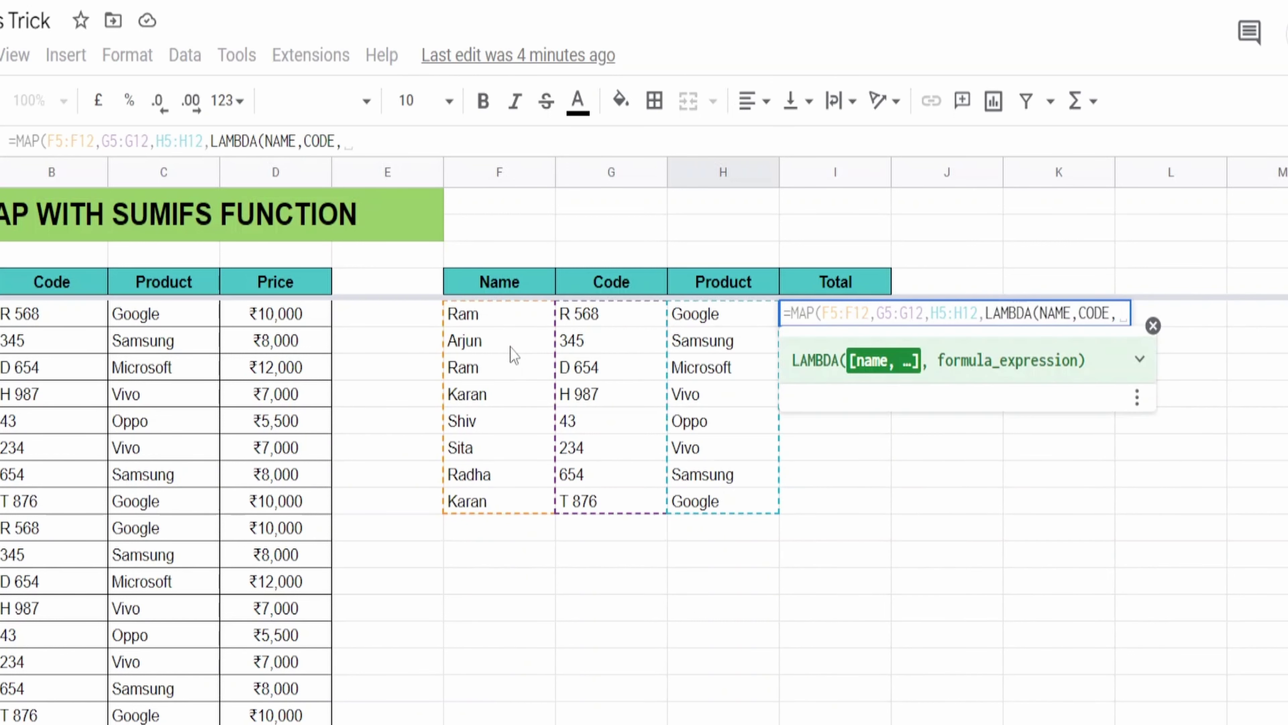
pyautogui.write('PRODUCT')
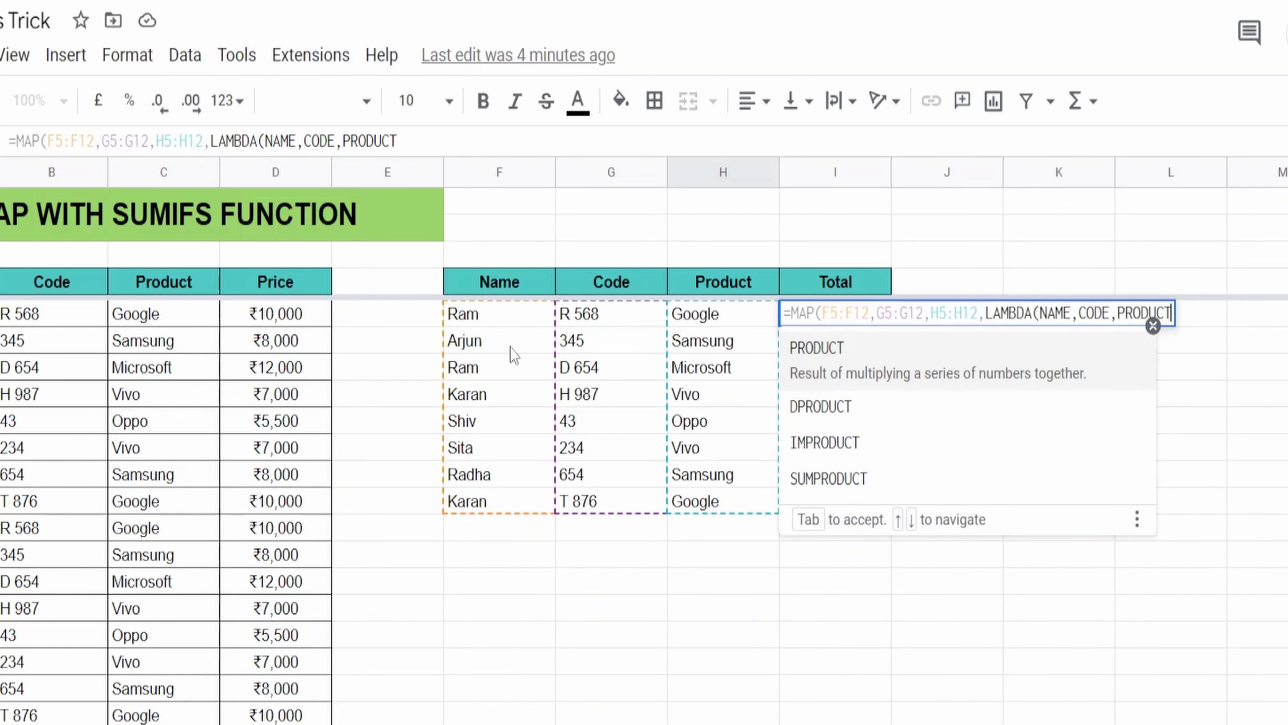
pyautogui.write(',')
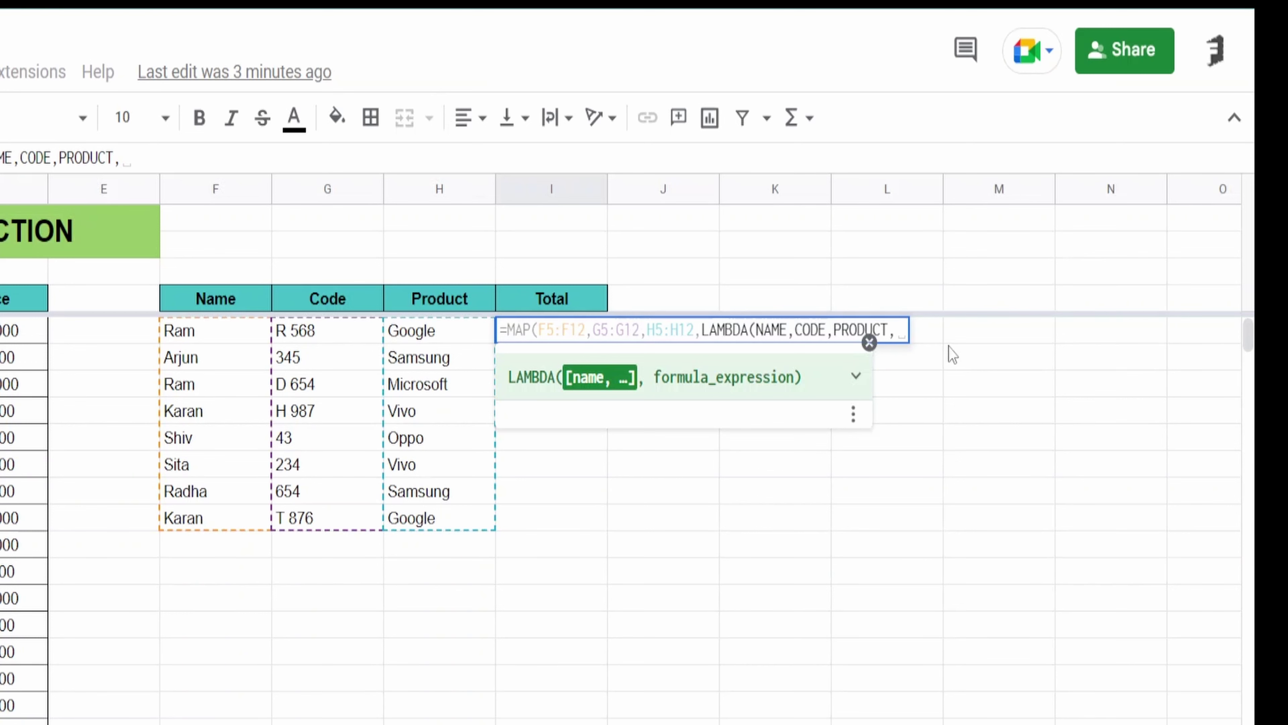
# Copy SUMIFS(D5:D,A5:A,F5:F12,B5:B,G5:G12,C5:C,H5:H12) from J5 and paste it into I5's LAMBDA.
pyautogui.press('Escape')
pyautogui.doubleClick(687, 329)
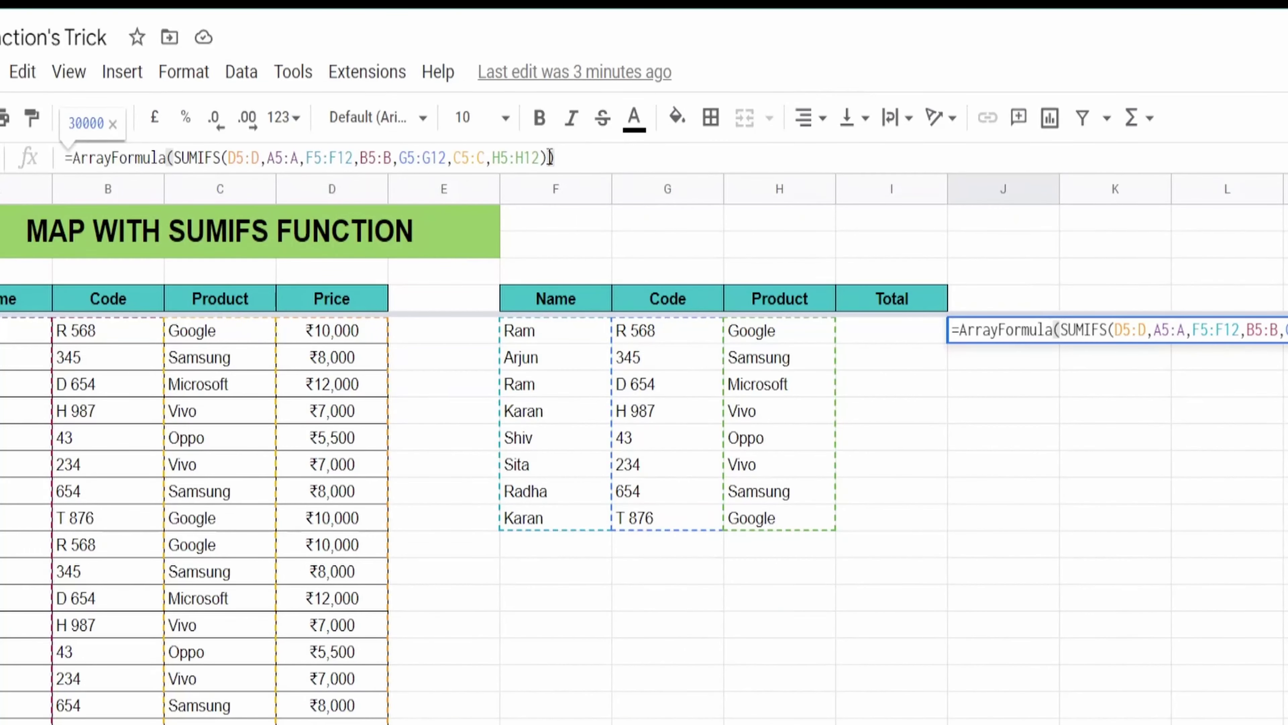
pyautogui.click(547, 158)
pyautogui.moveTo(546, 158); pyautogui.dragTo(174, 160)
pyautogui.hotkey('ctrl', 'c')
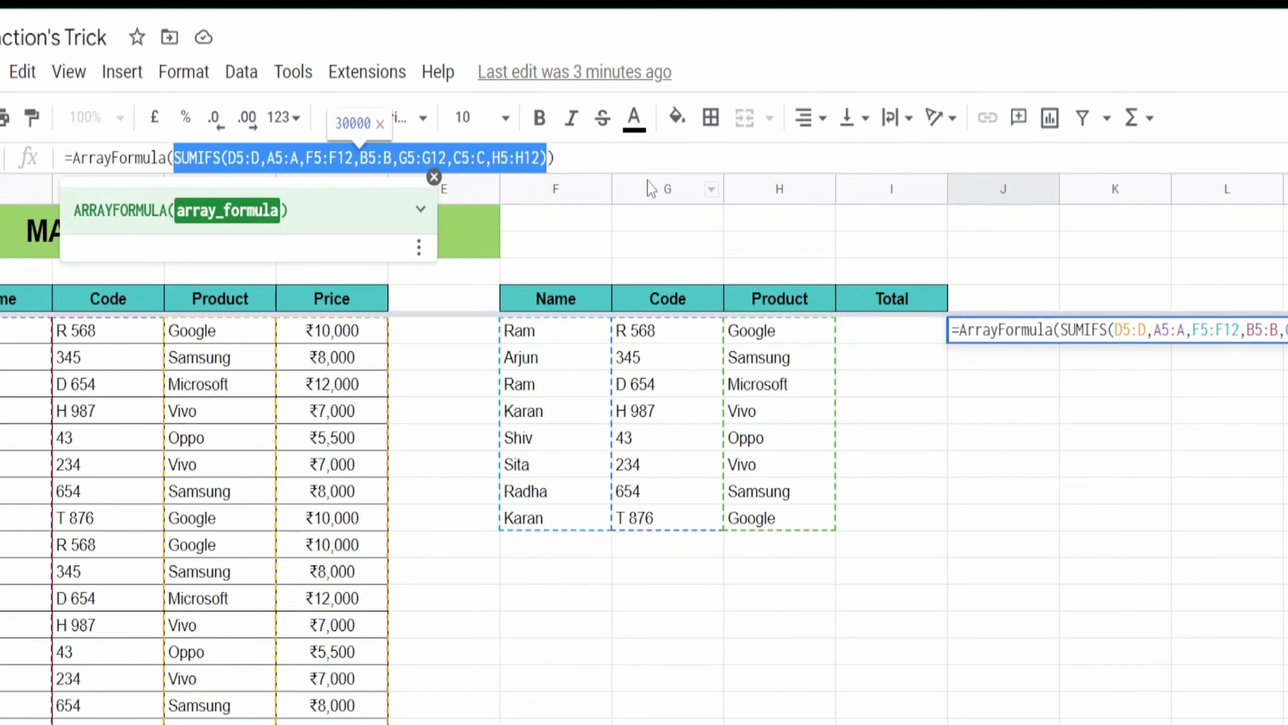
pyautogui.click(637, 158)
pyautogui.press('Return')
pyautogui.click(567, 338)
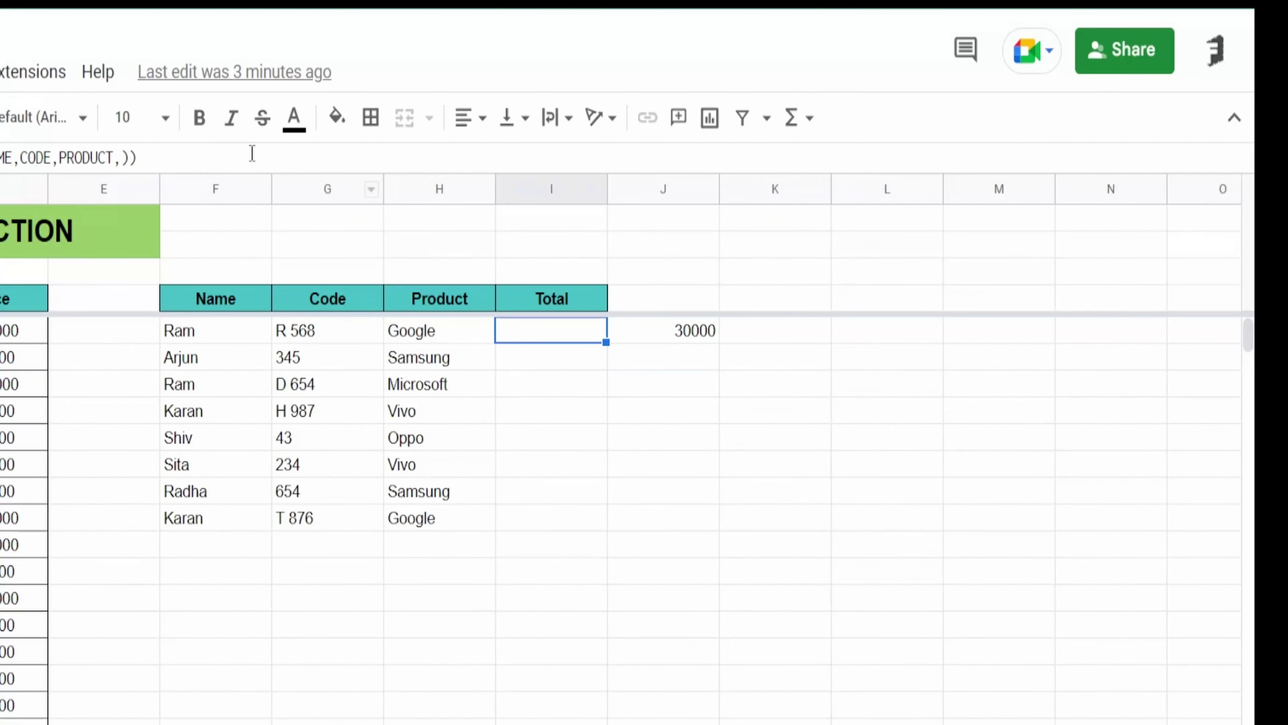
pyautogui.click(187, 156)
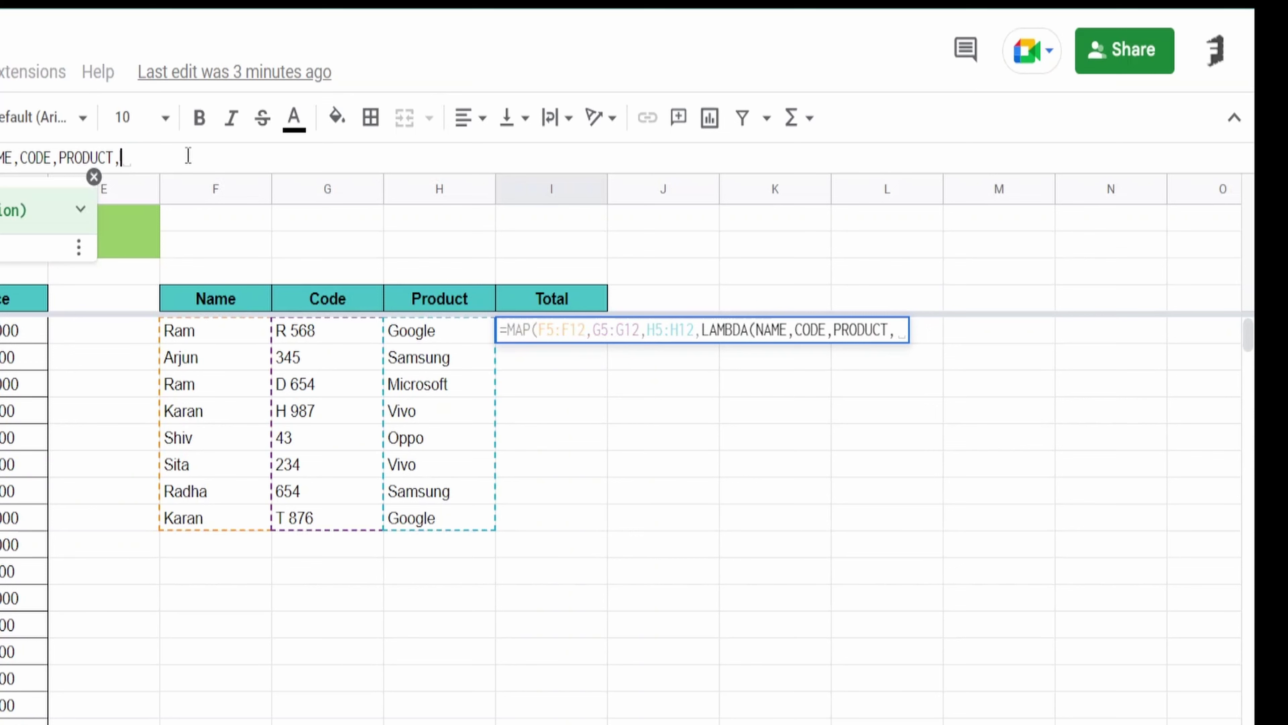
pyautogui.hotkey('ctrl', 'v')
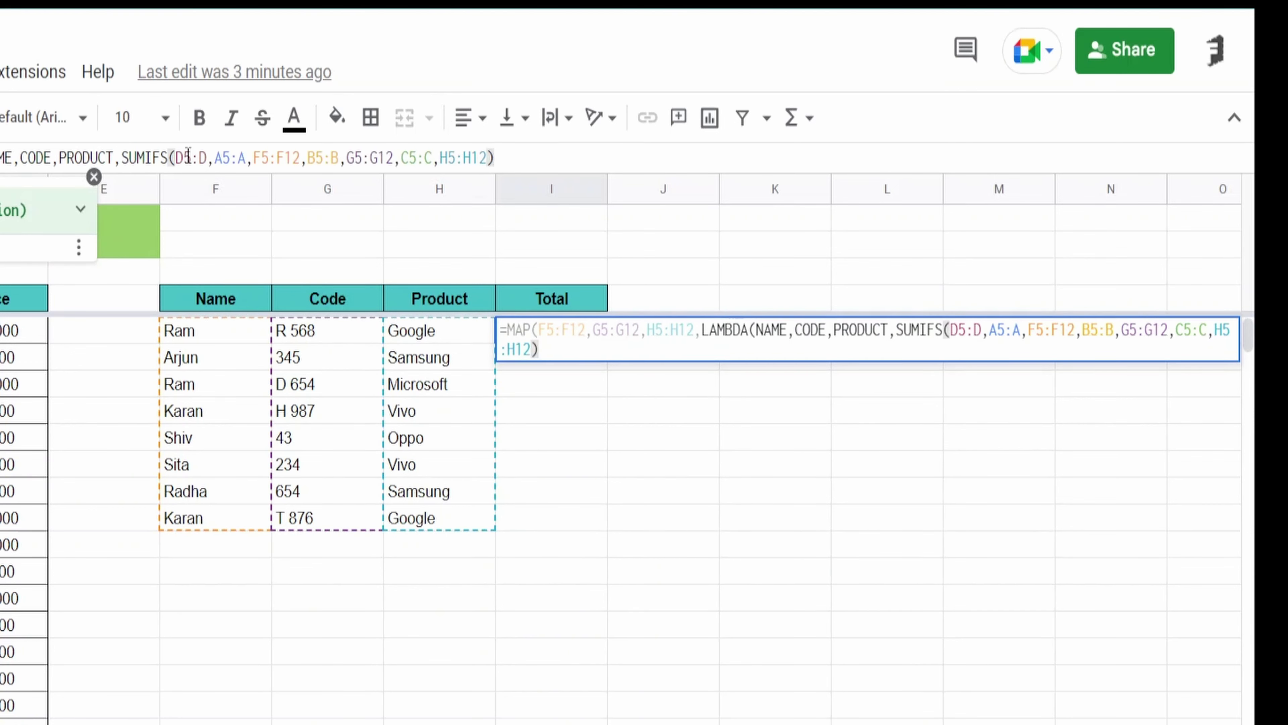
# Swap F5:F12, G5:G12, H5:H12 in I5's SUMIFS for NAME, CODE, PRODUCT and close the brackets.
pyautogui.click(544, 353)
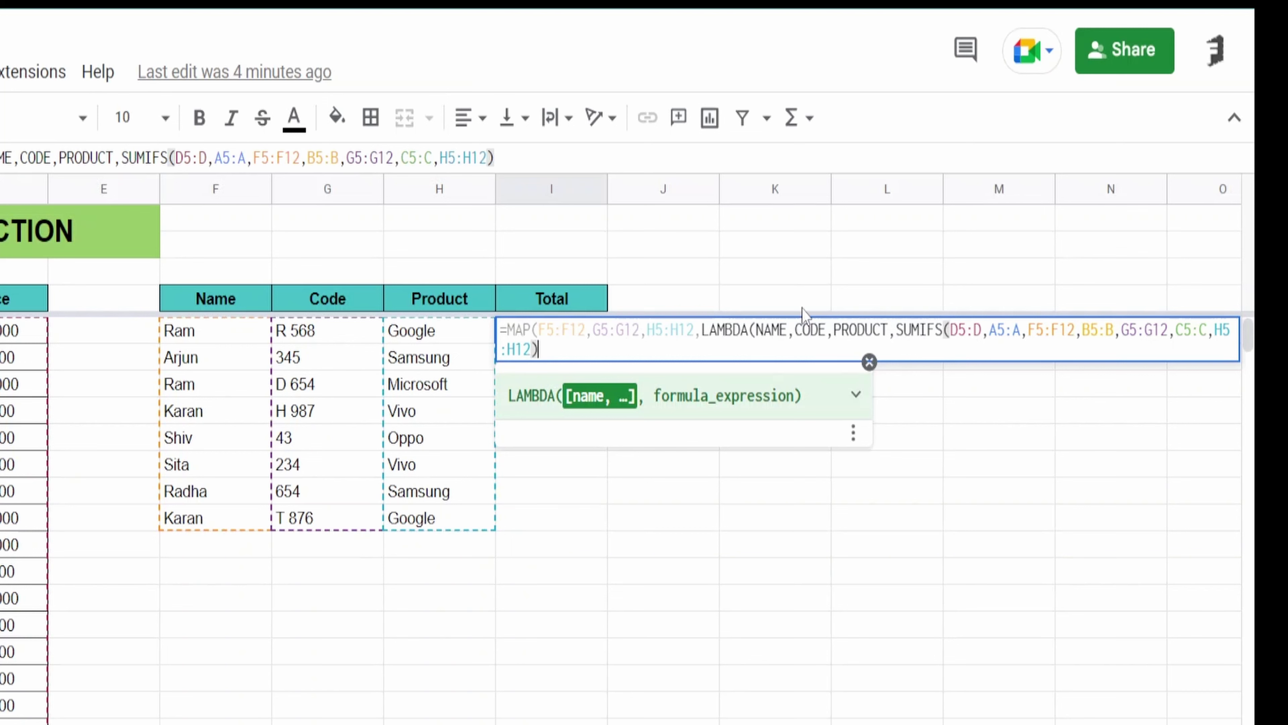
pyautogui.moveTo(787, 330); pyautogui.dragTo(756, 330)
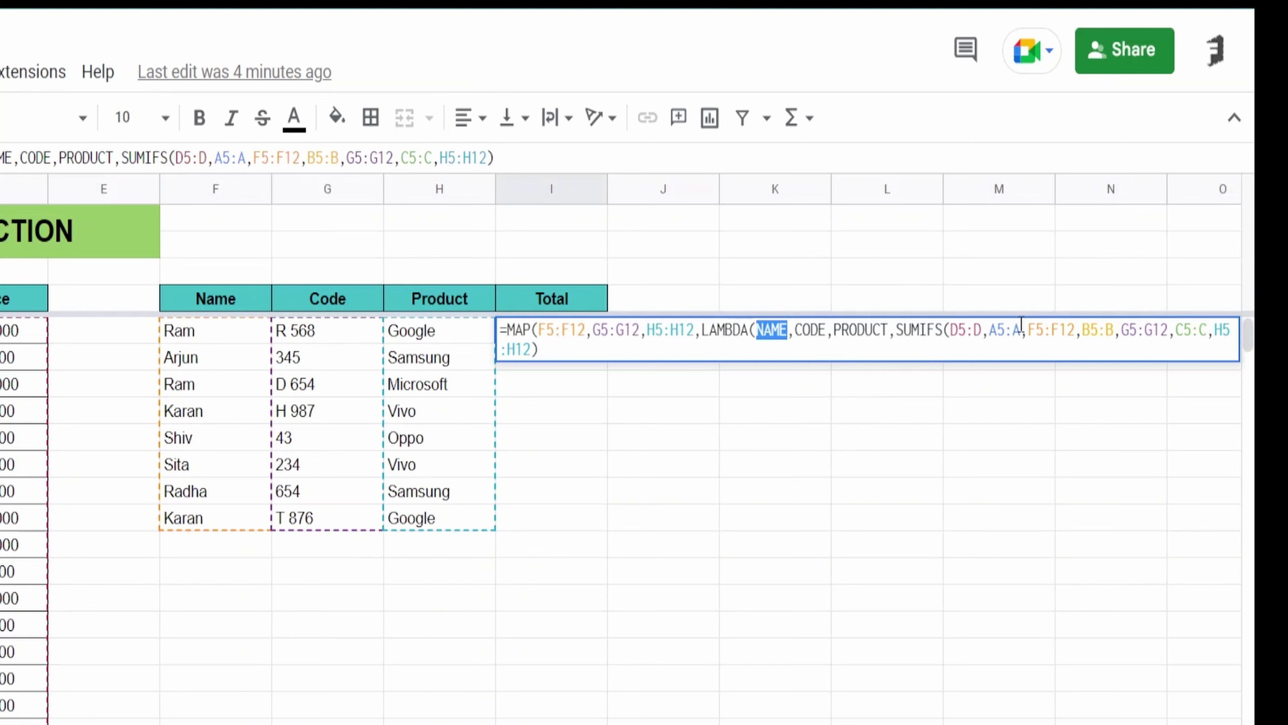
pyautogui.moveTo(1074, 330); pyautogui.dragTo(1027, 329)
pyautogui.write('NAME')
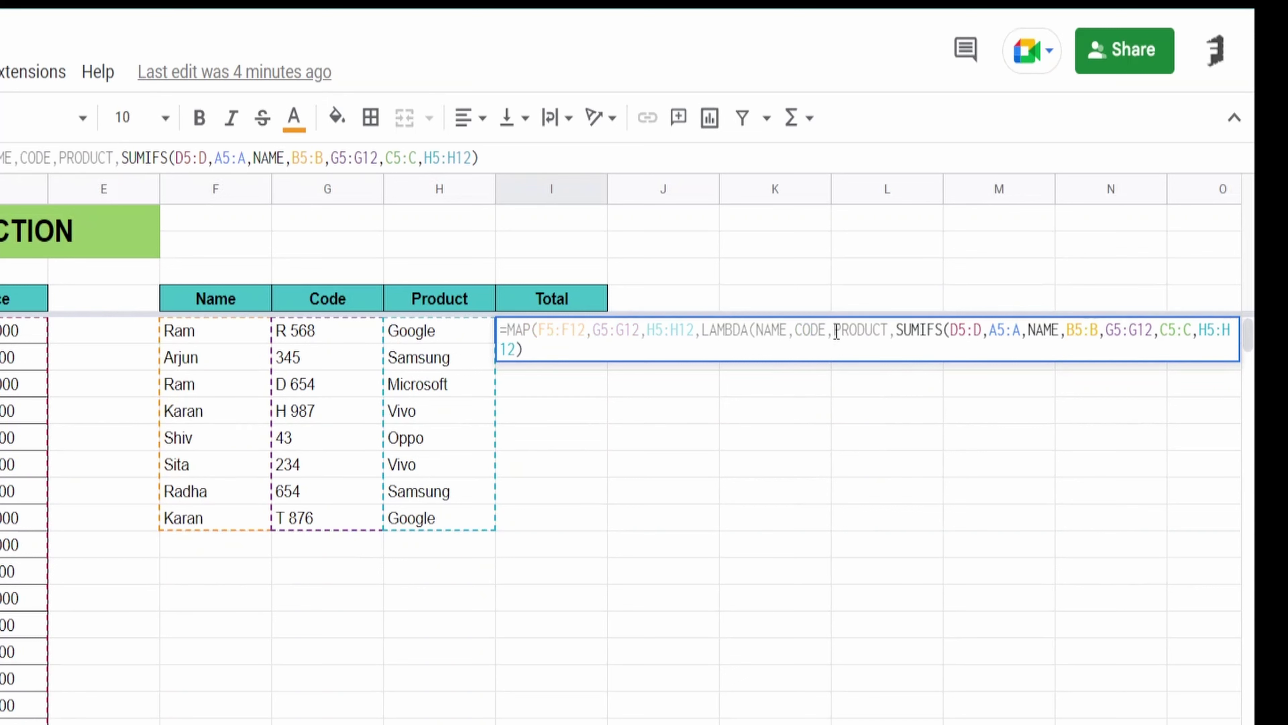
pyautogui.moveTo(835, 330); pyautogui.dragTo(796, 330)
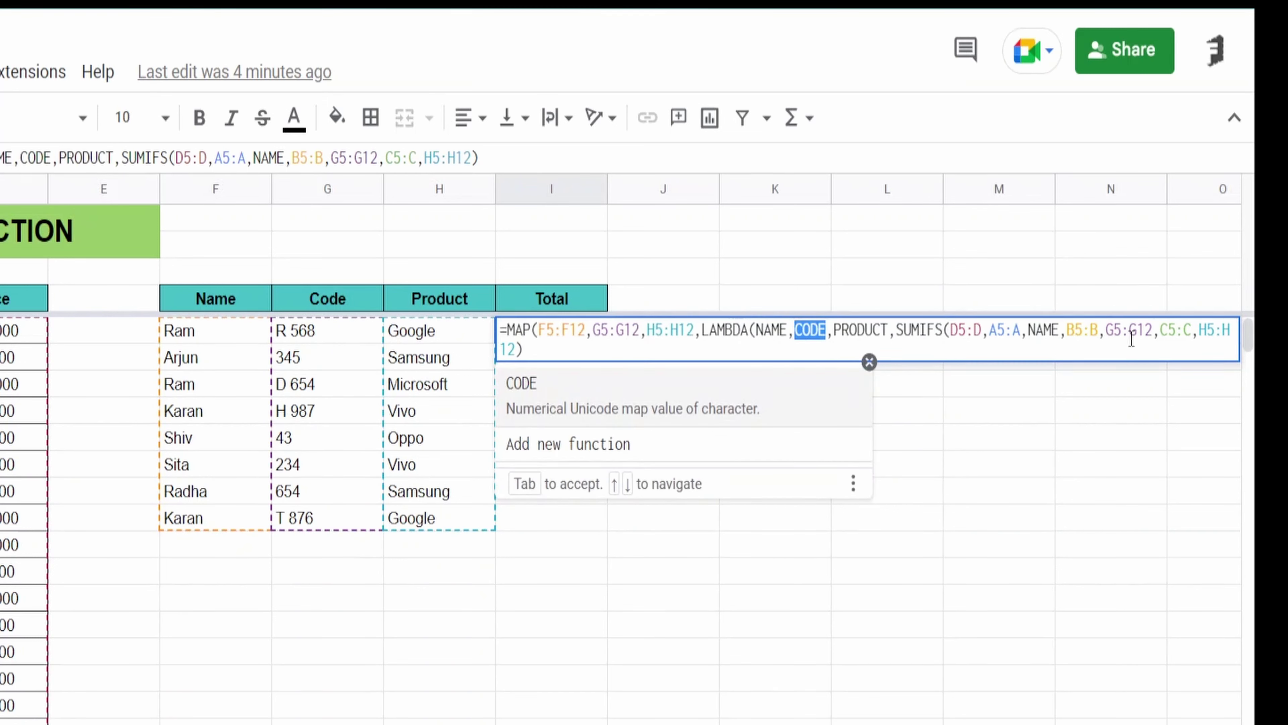
pyautogui.moveTo(1151, 330); pyautogui.dragTo(1106, 330)
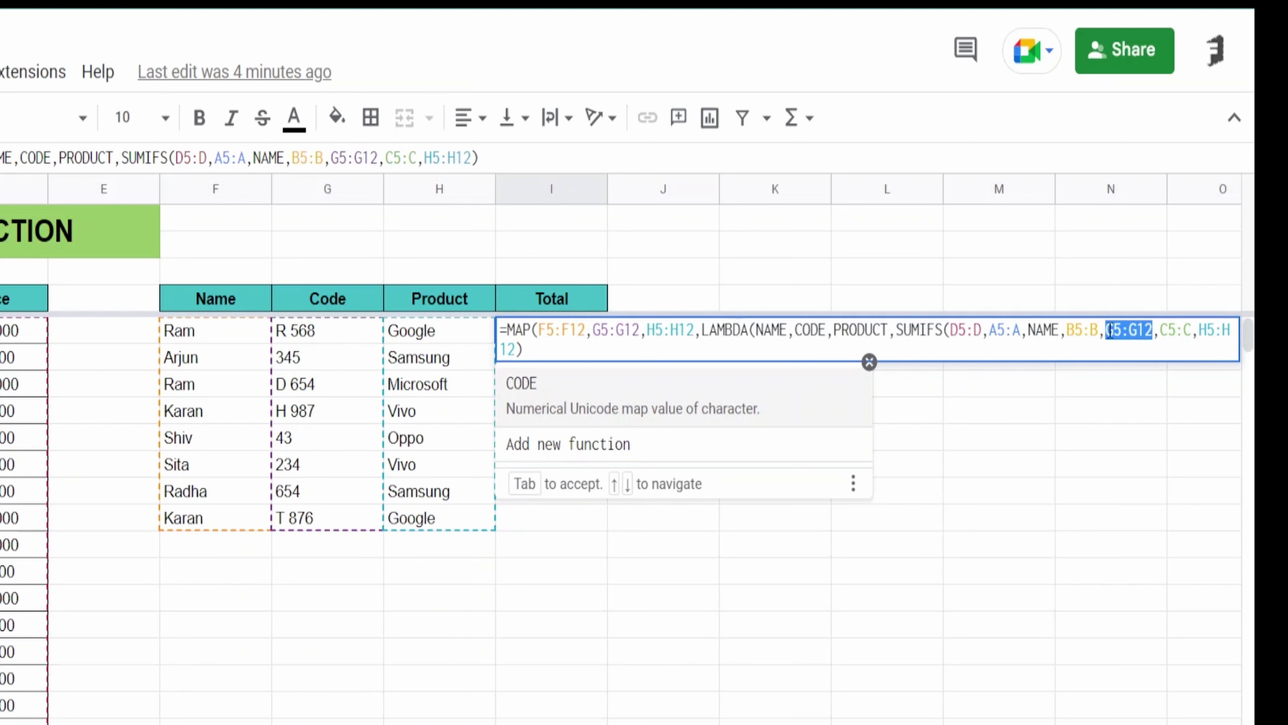
pyautogui.write('CODE')
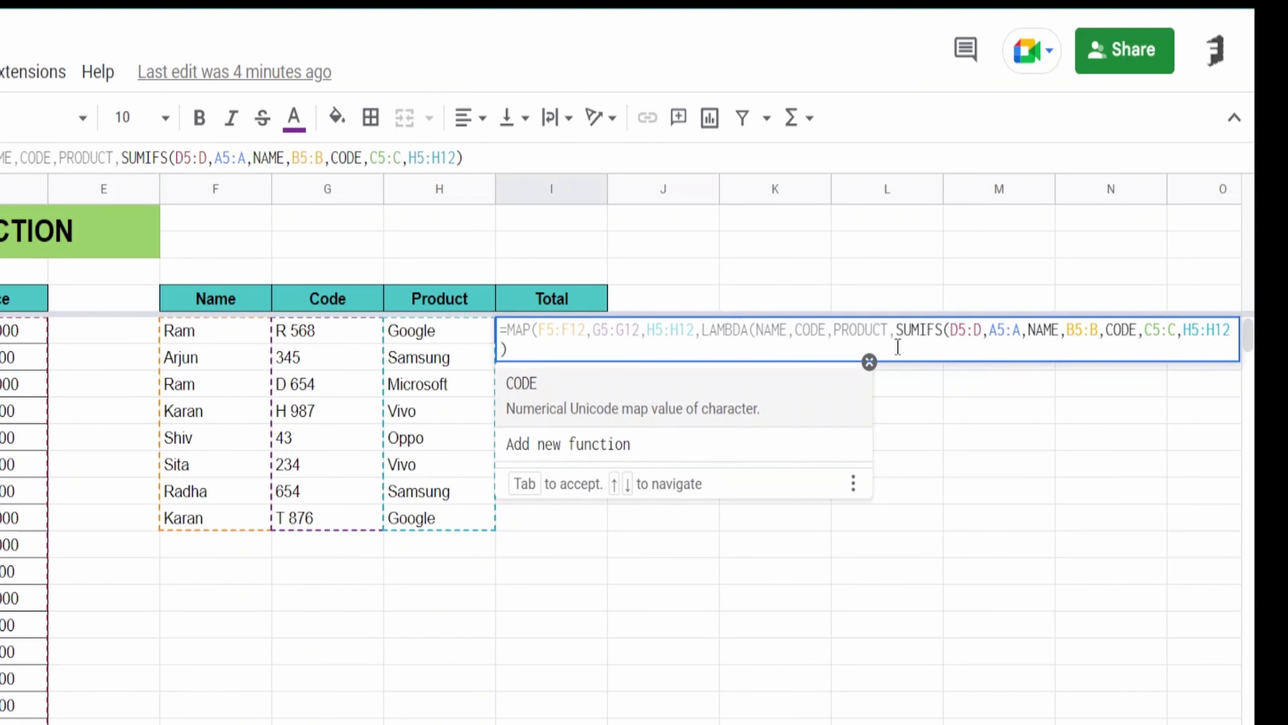
pyautogui.moveTo(893, 330); pyautogui.dragTo(837, 332)
pyautogui.hotkey('ctrl', 'c')
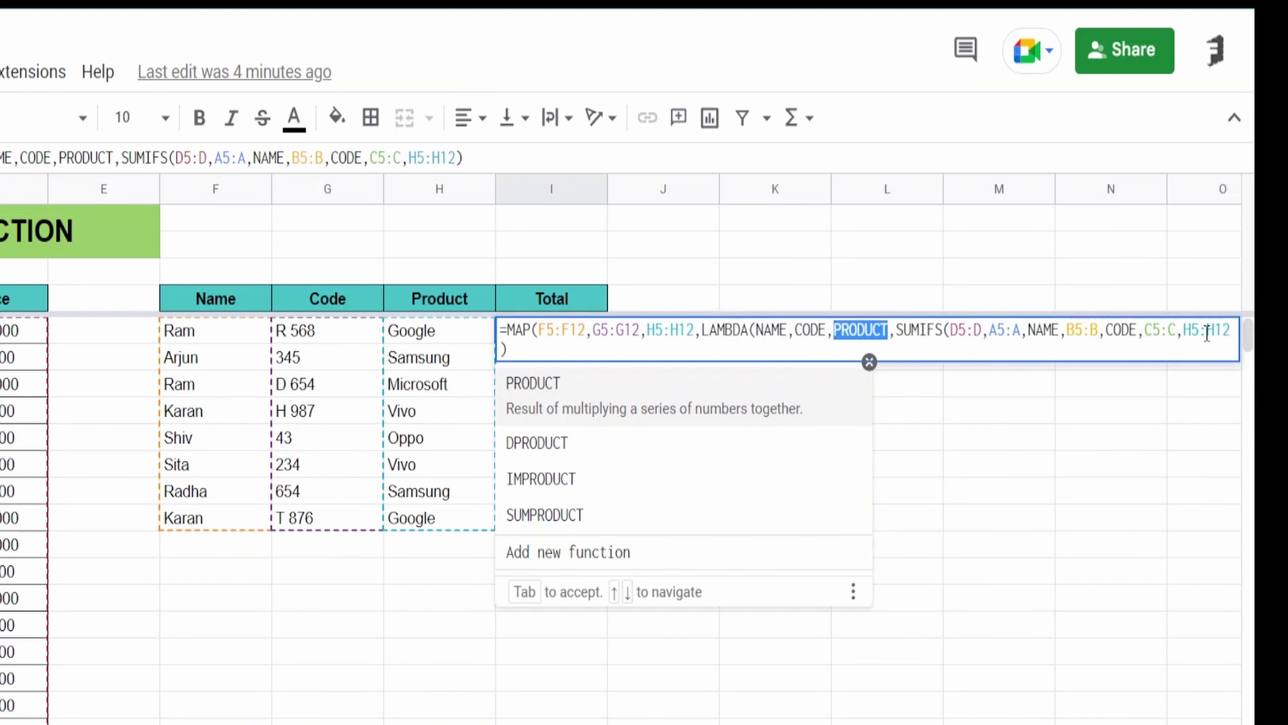
pyautogui.click(1185, 331)
pyautogui.moveTo(1191, 332); pyautogui.dragTo(1225, 341)
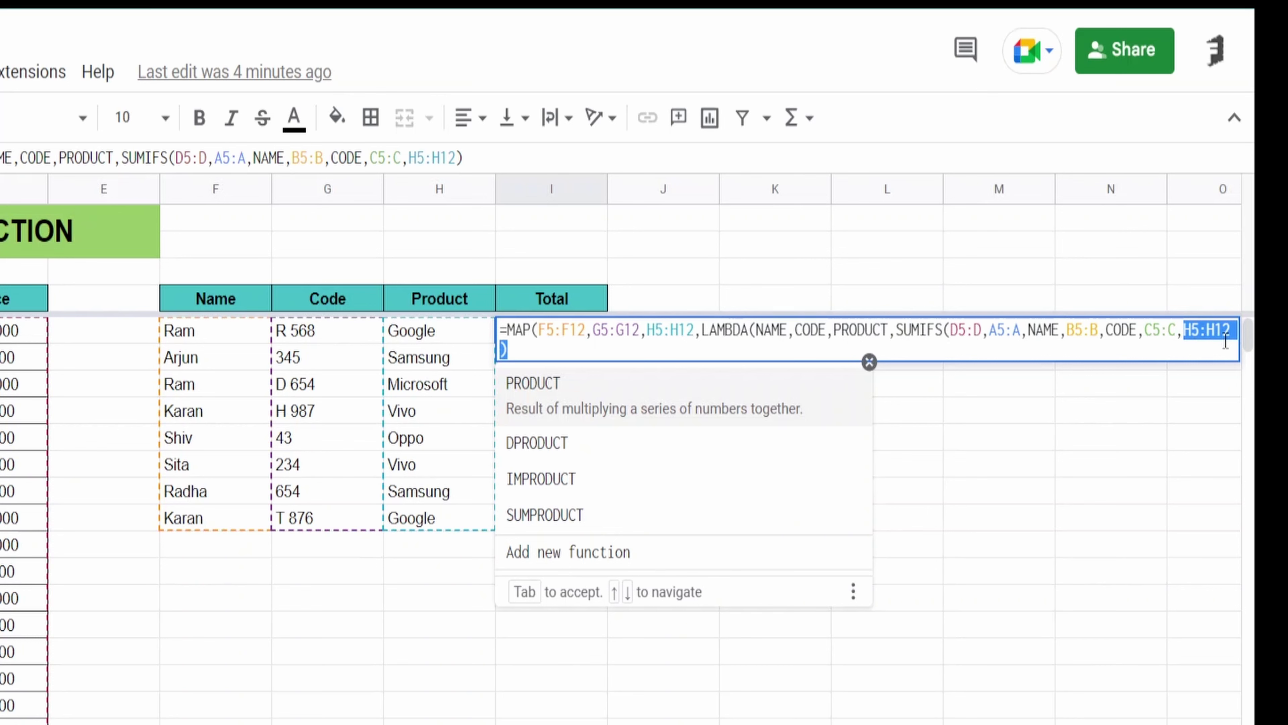
pyautogui.hotkey('ctrl', 'v')
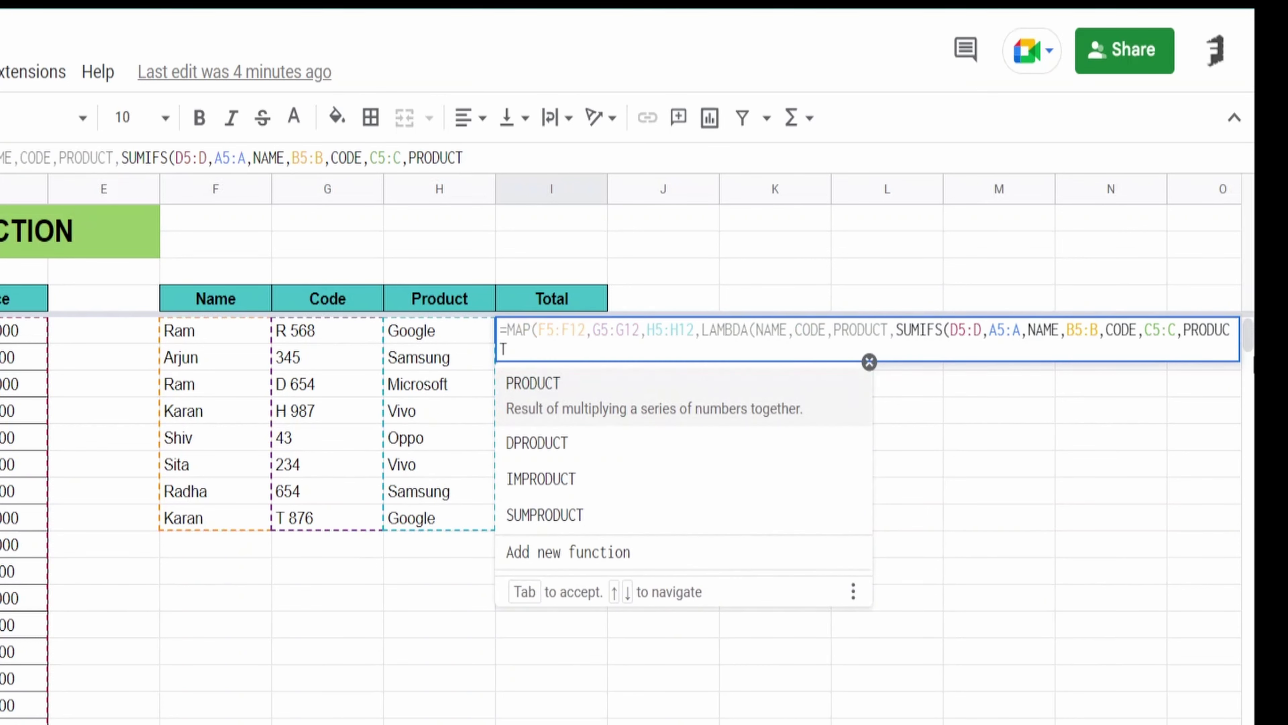
pyautogui.write(')')
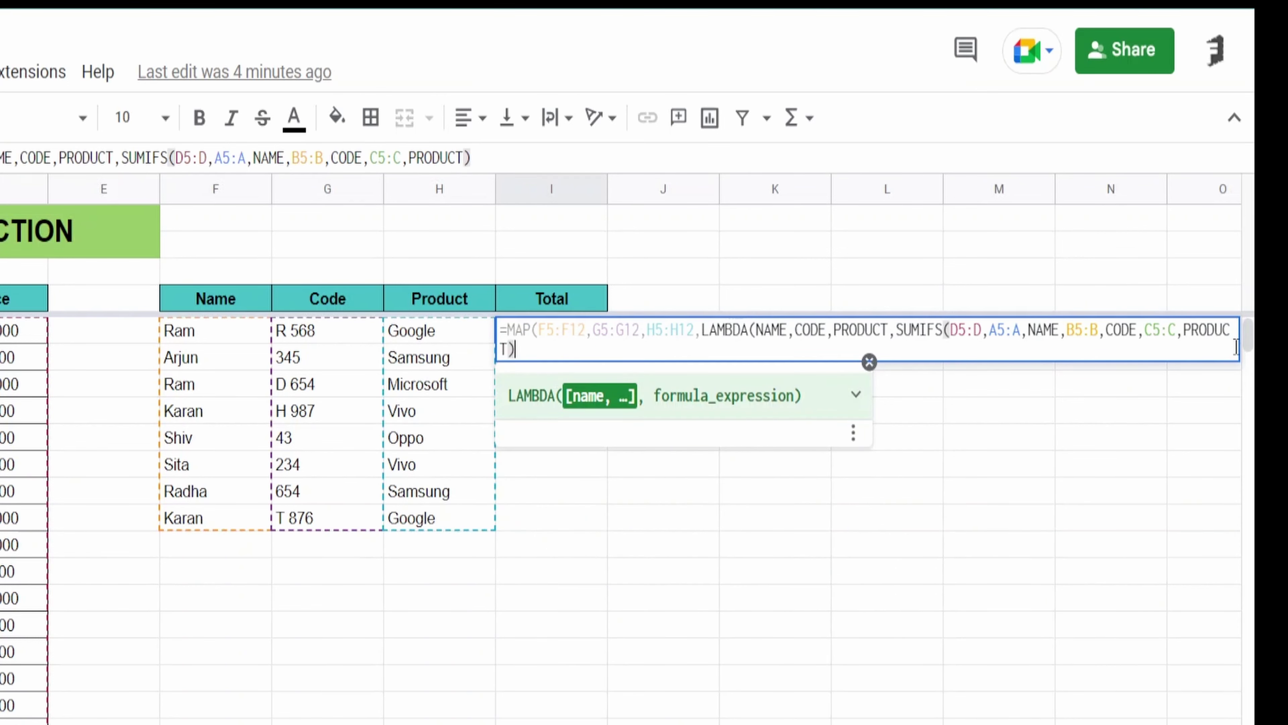
pyautogui.write(')')
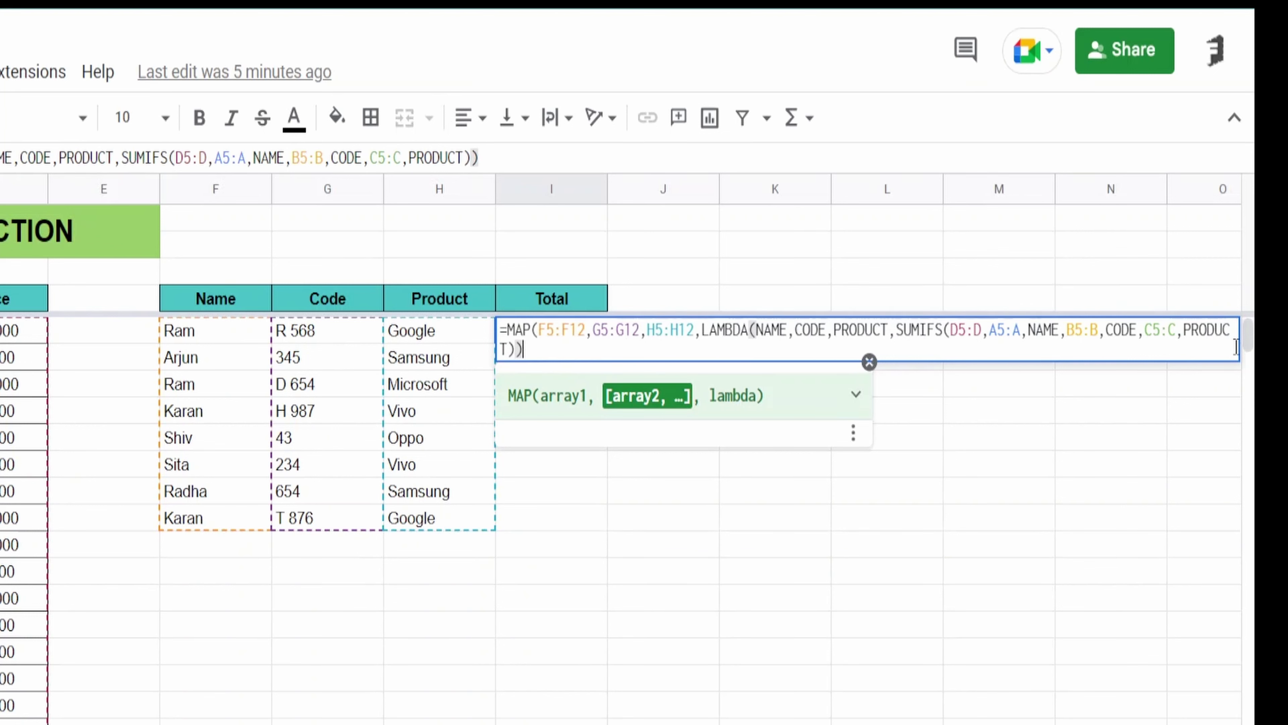
pyautogui.write(')')
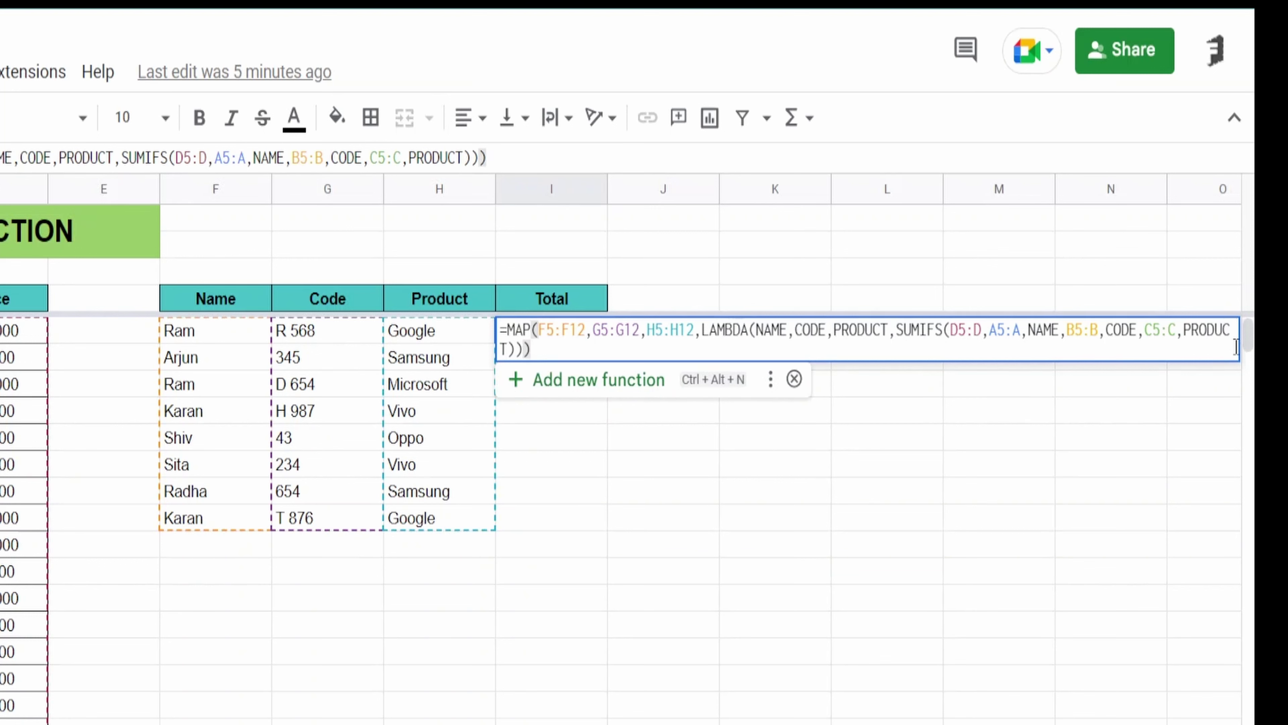
# Commit I5's MAP formula to fill I5:I12, then fill J5's SUMIFS down to J12.
pyautogui.press('Return')
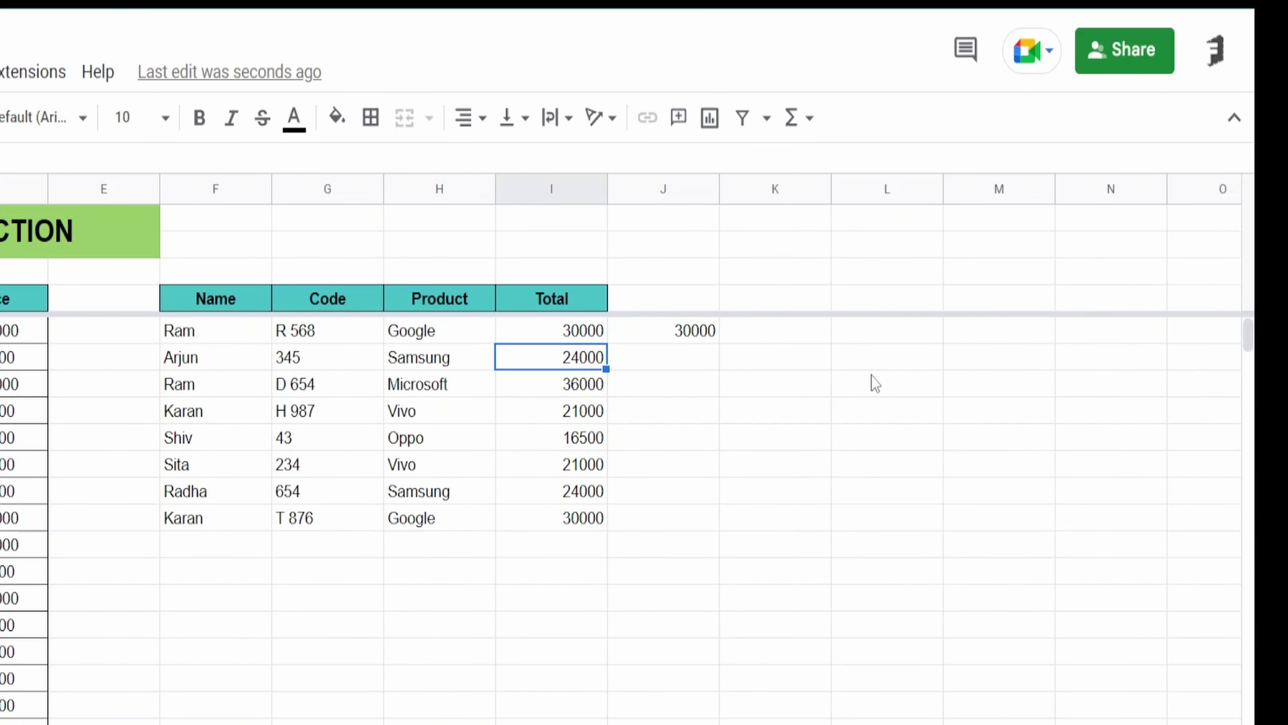
pyautogui.click(804, 419)
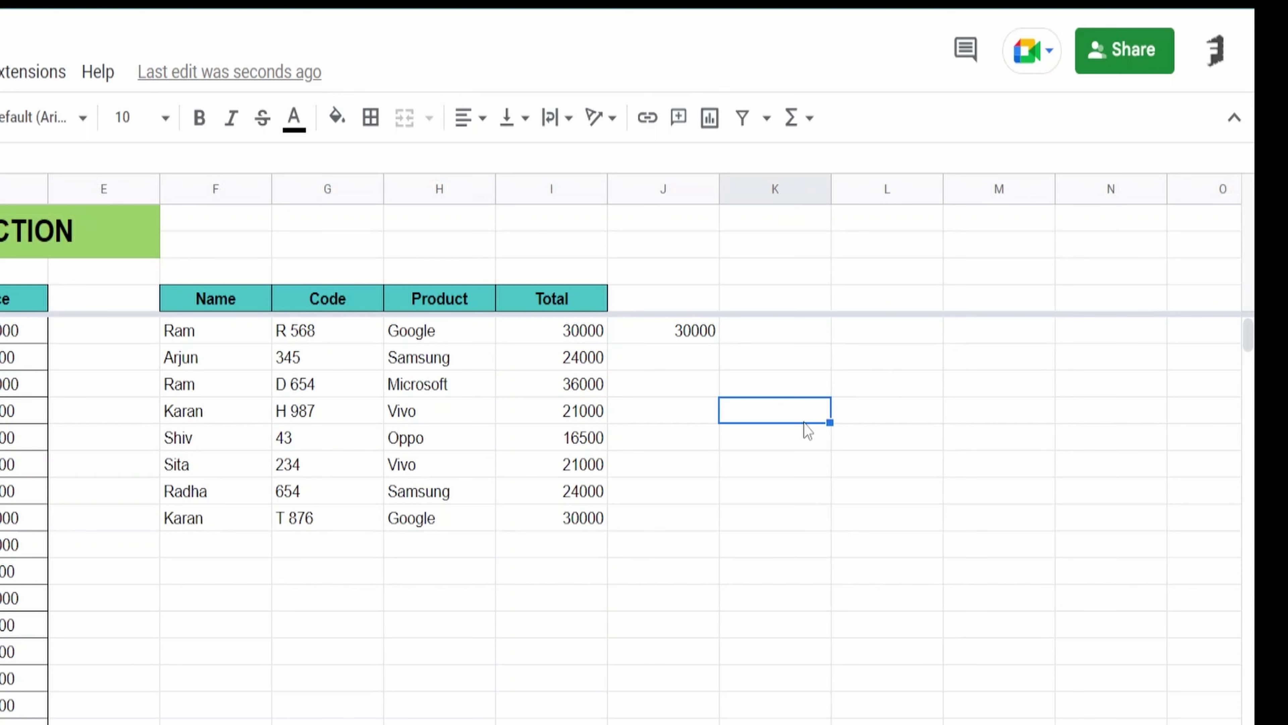
pyautogui.click(703, 336)
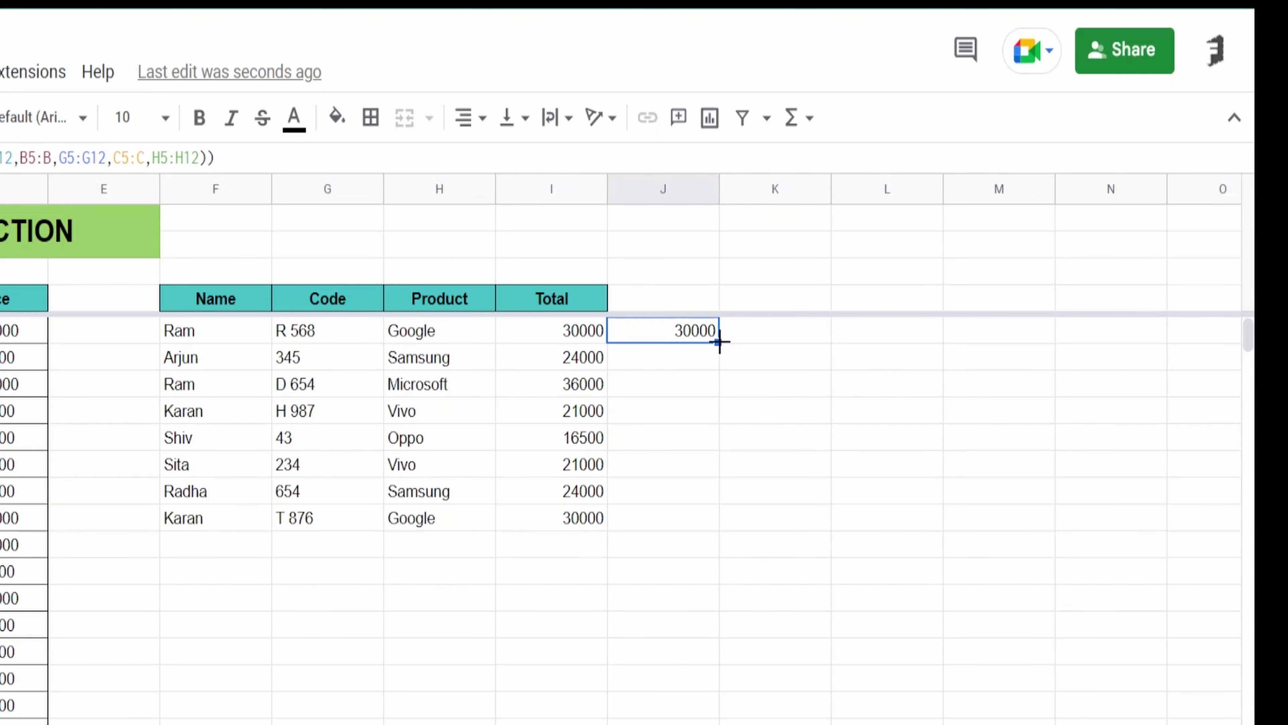
pyautogui.moveTo(720, 342); pyautogui.dragTo(718, 512)
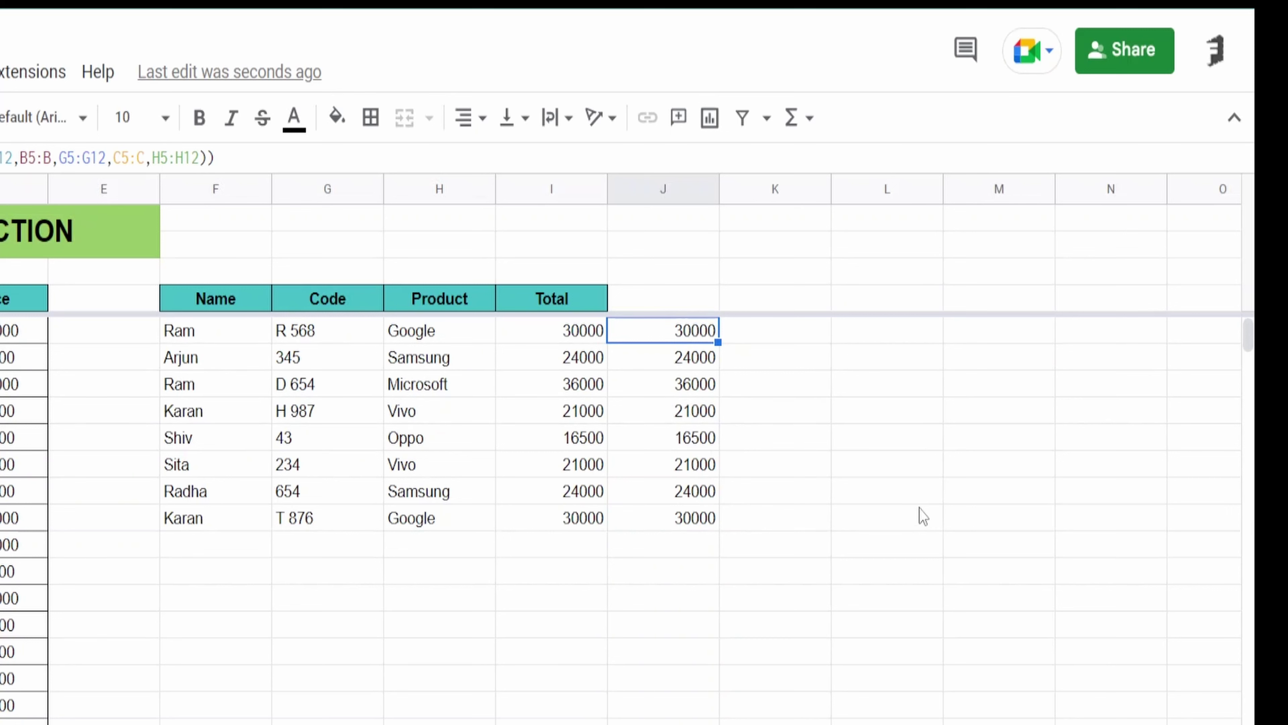